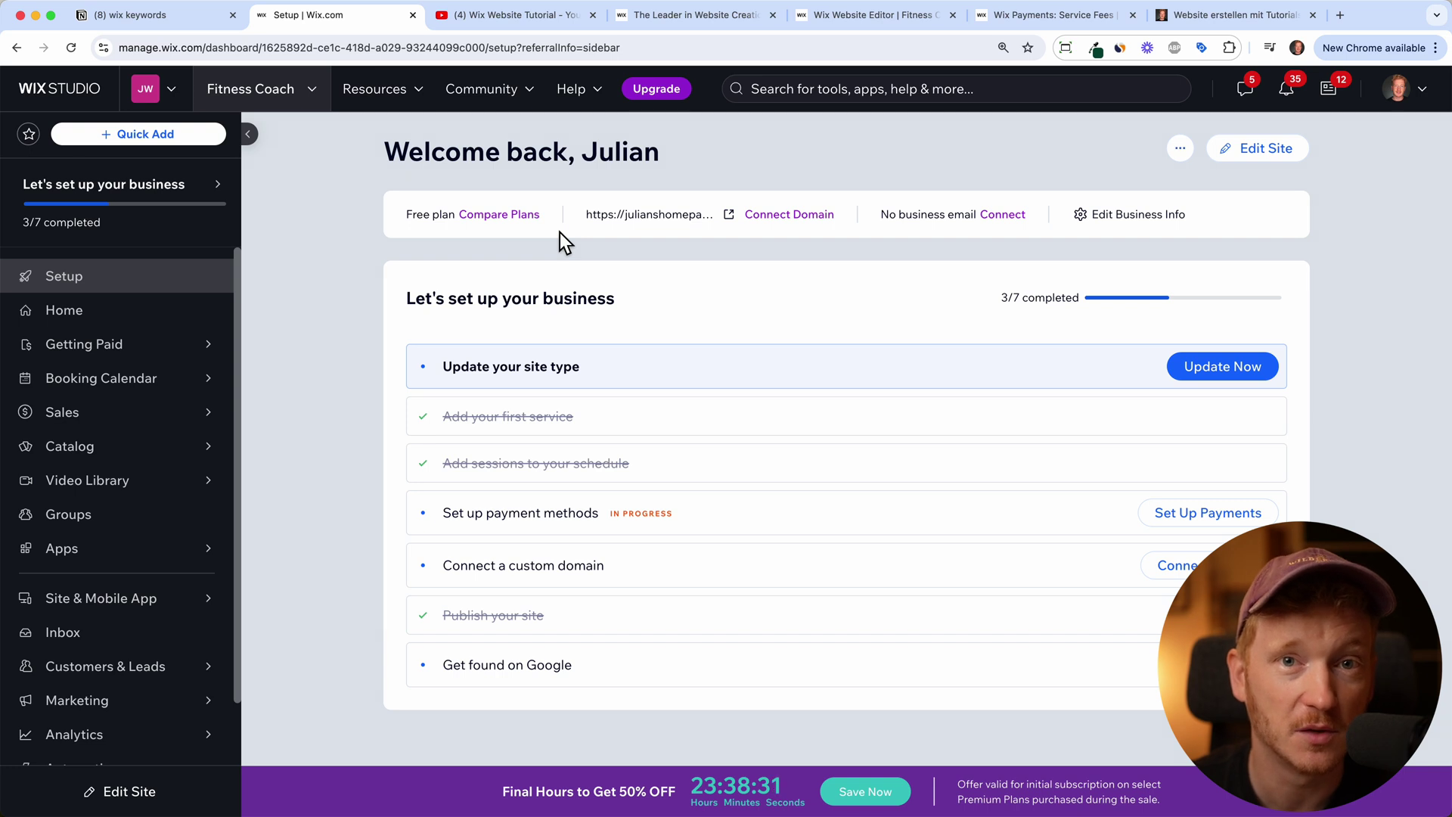
Step: Follow the 'Try Wix for free' link in the YouTube tutorial's description to the Wix sign-up page
{"action": "left_click", "coordinate": [520, 15]}
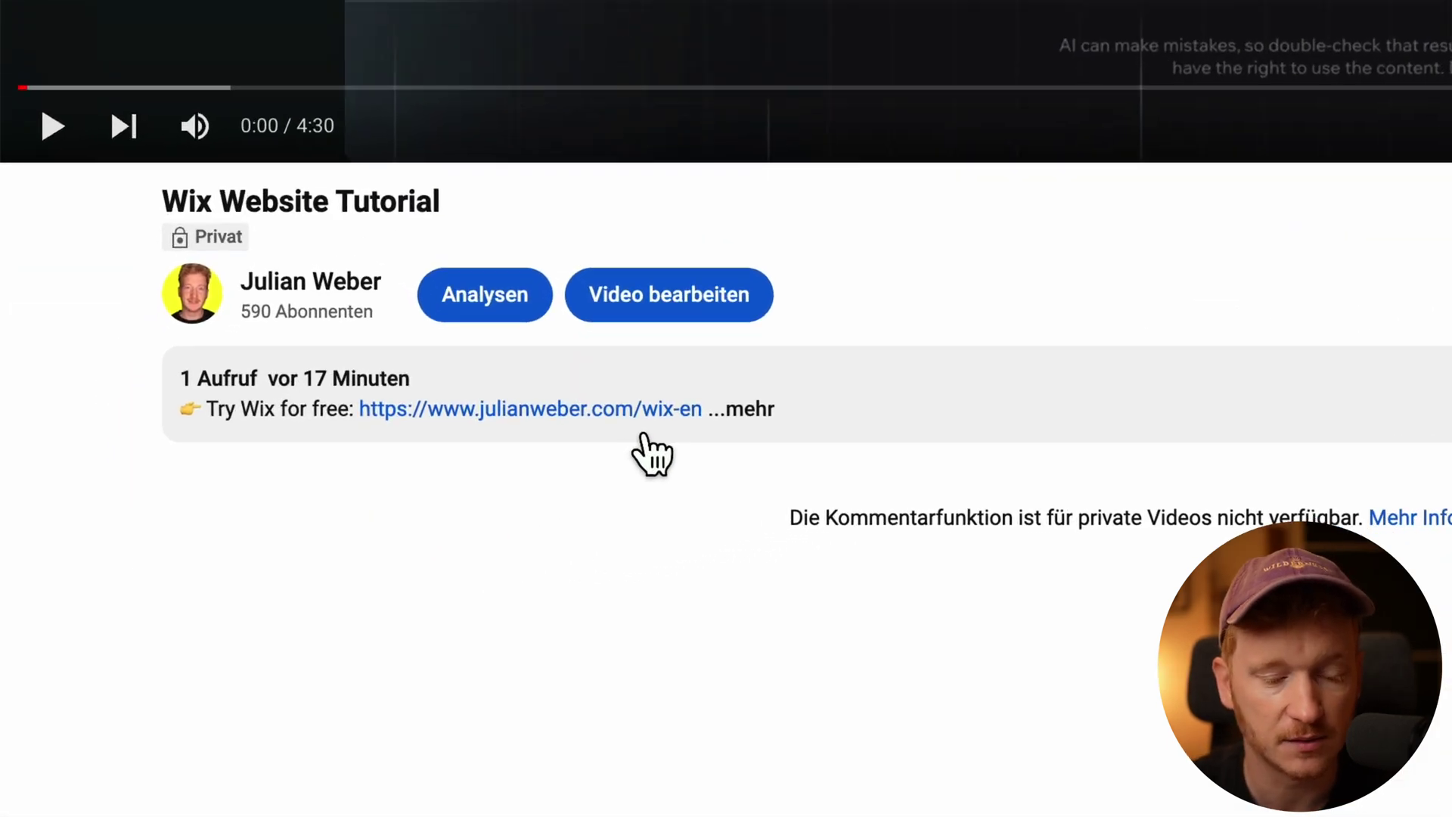
{"action": "left_click", "coordinate": [643, 436]}
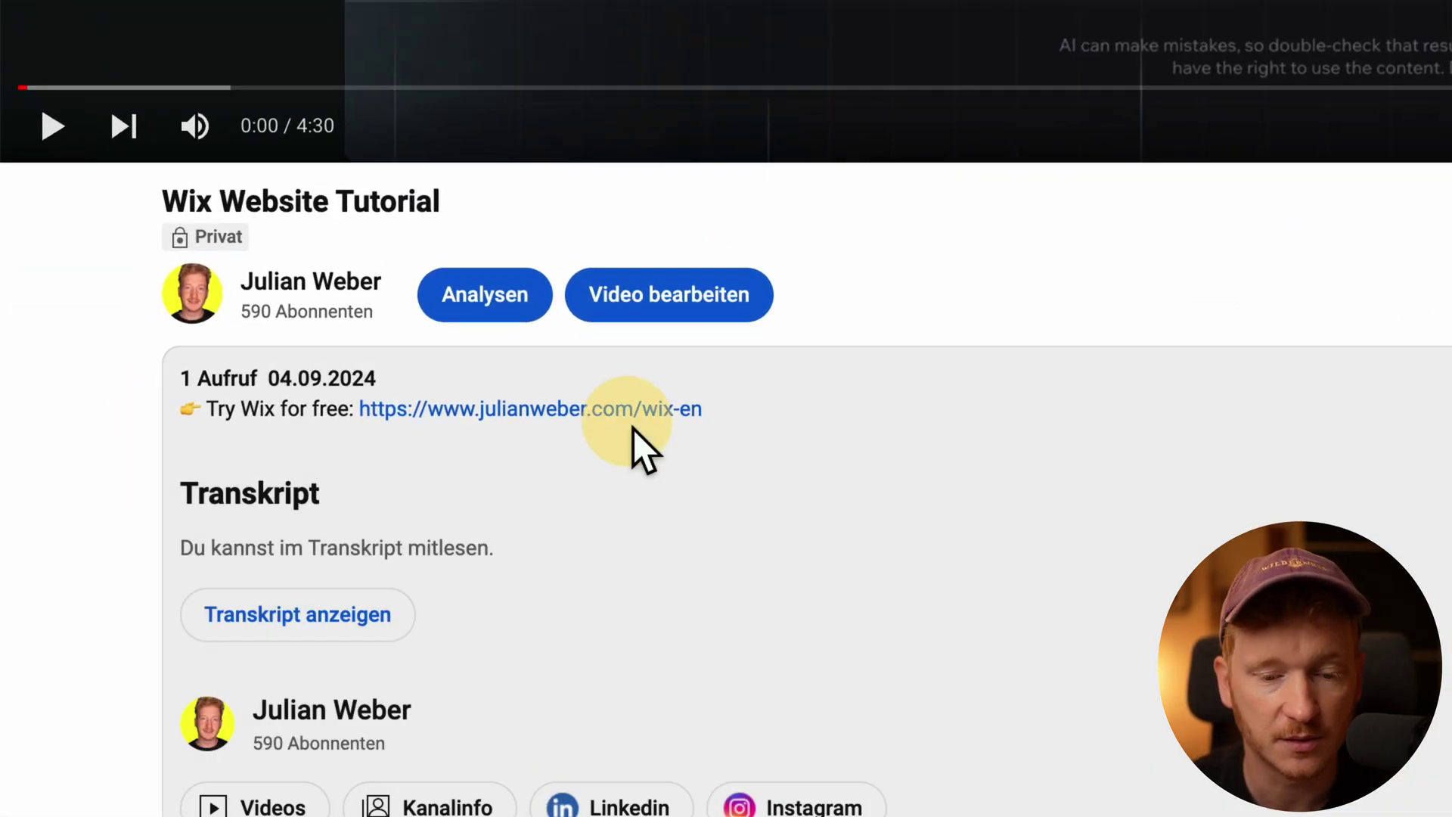
{"action": "left_click", "coordinate": [638, 421]}
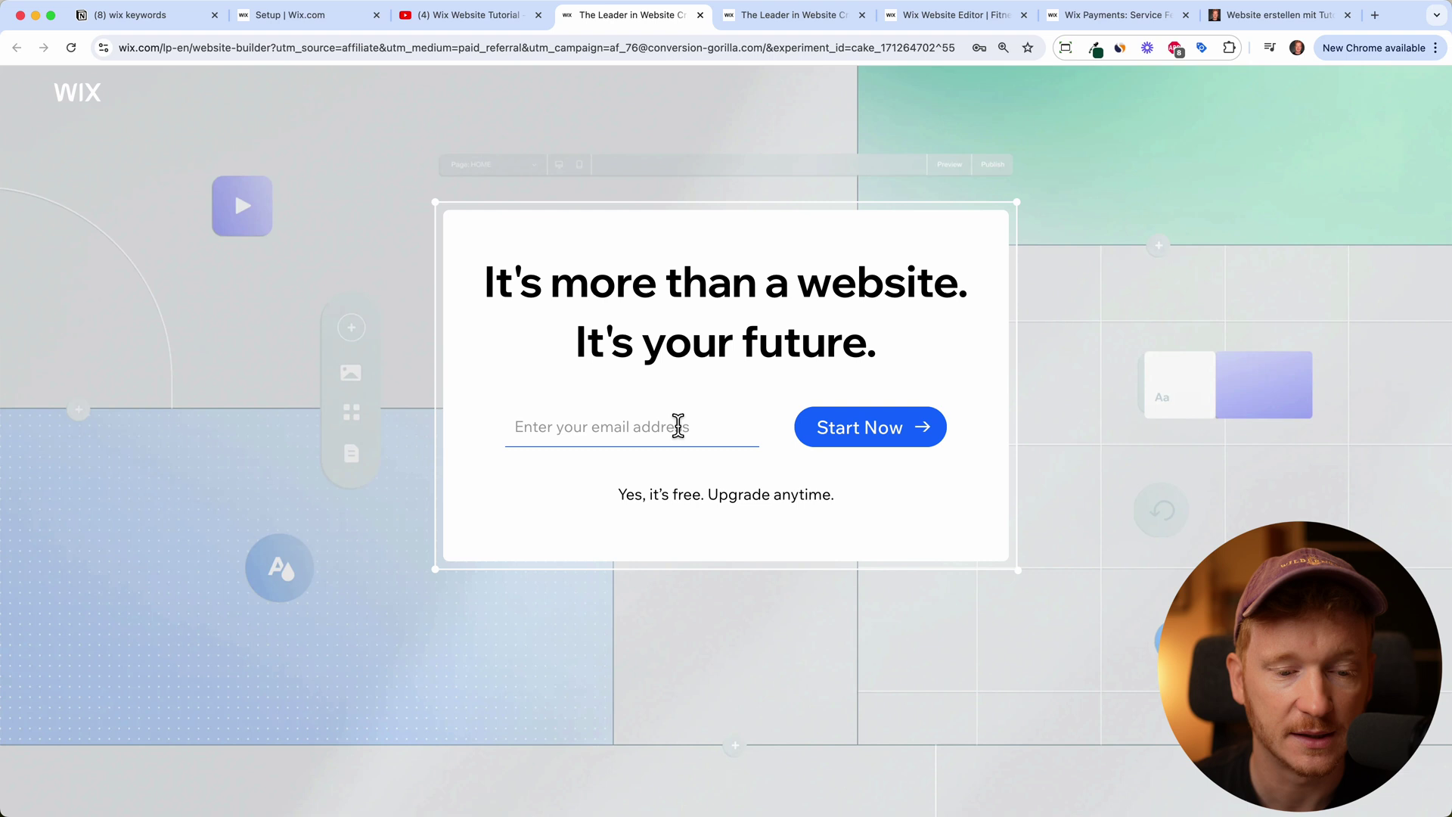
Step: Return to the Fitness Coach site's setup dashboard in the 'Setup | Wix.com' tab
{"action": "left_click", "coordinate": [311, 23]}
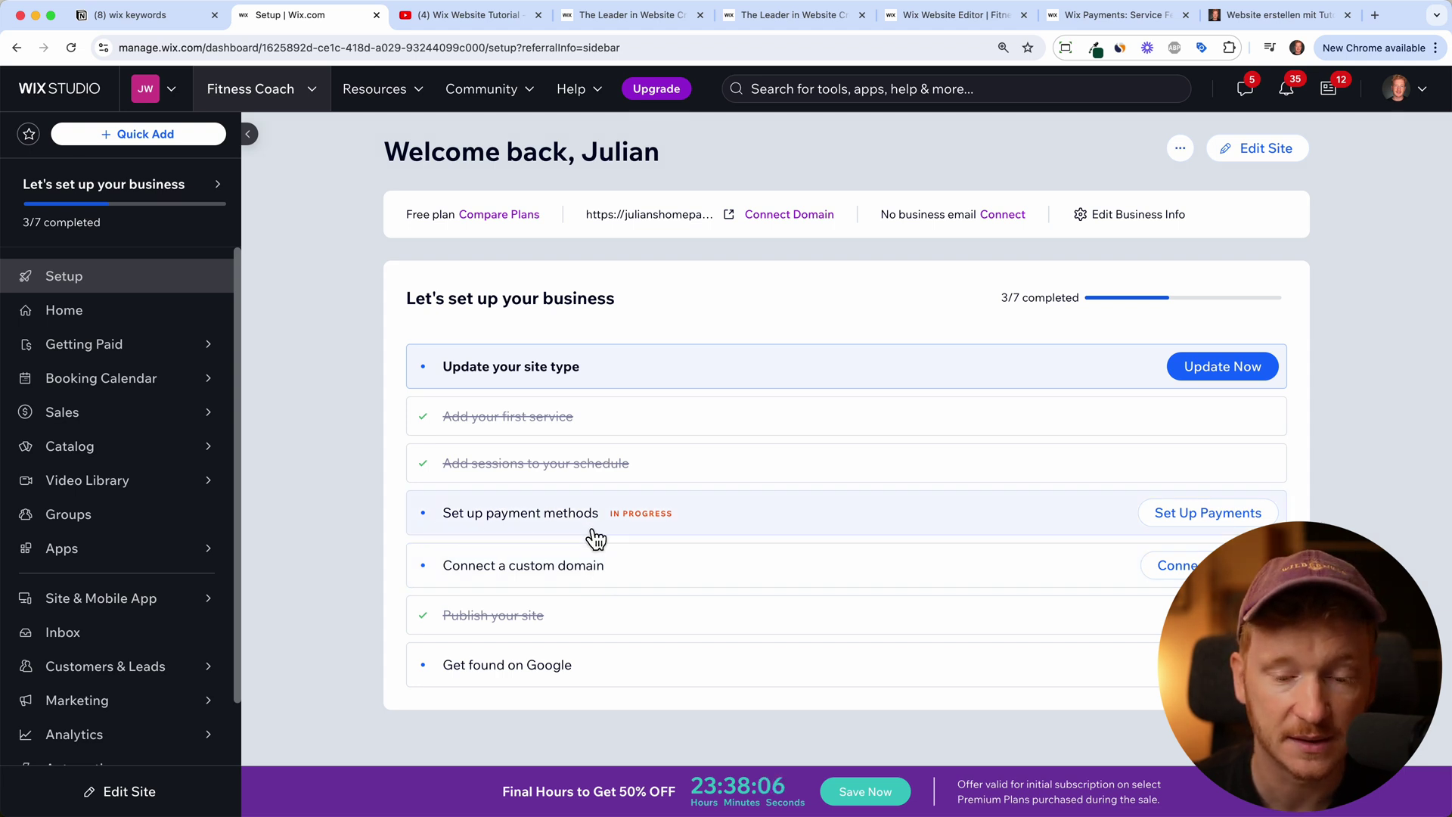
Step: In the Editor, add the Wix Stores app from My Business > Find Apps
{"action": "left_click", "coordinate": [733, 14]}
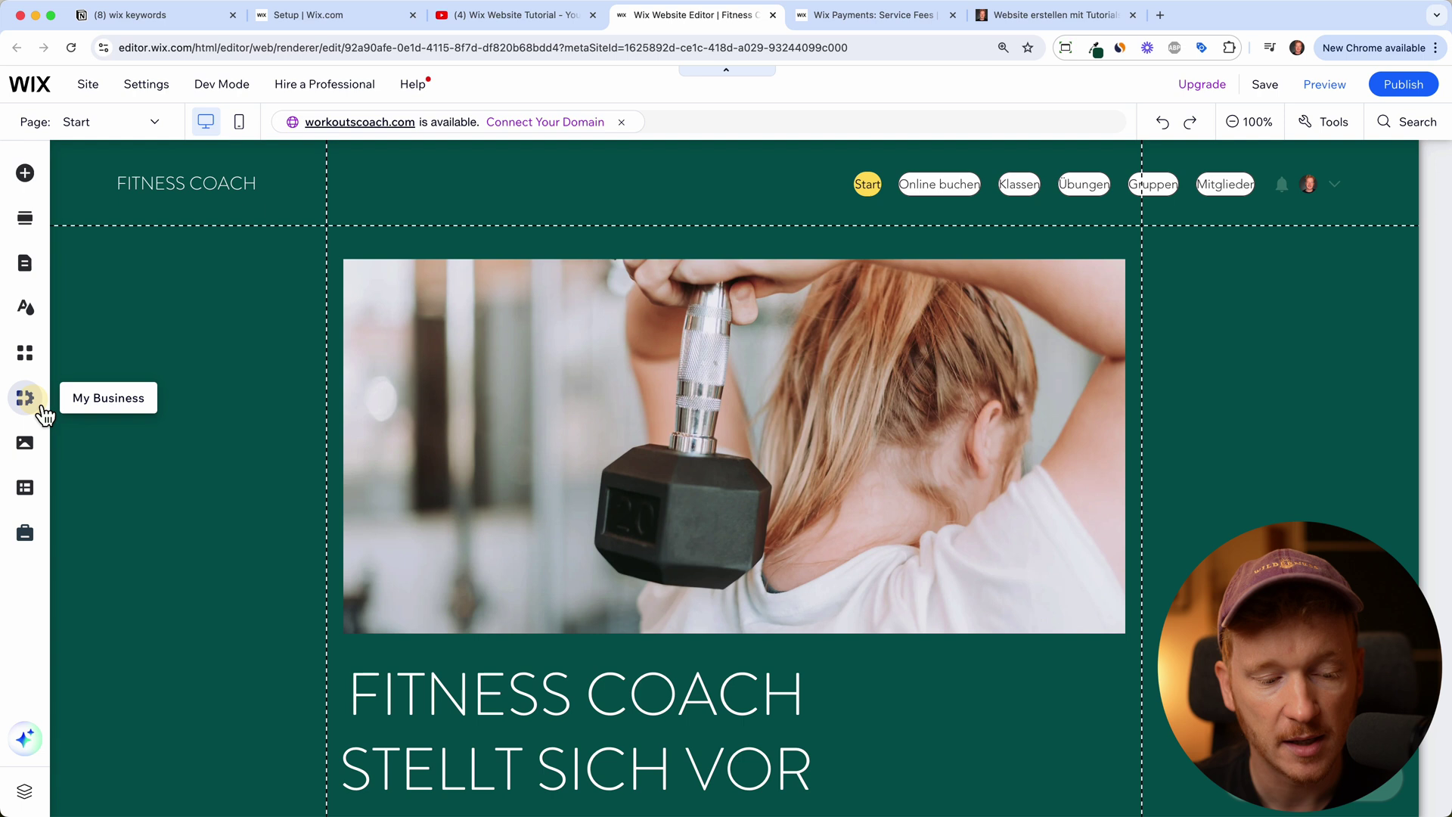
{"action": "left_click", "coordinate": [43, 412]}
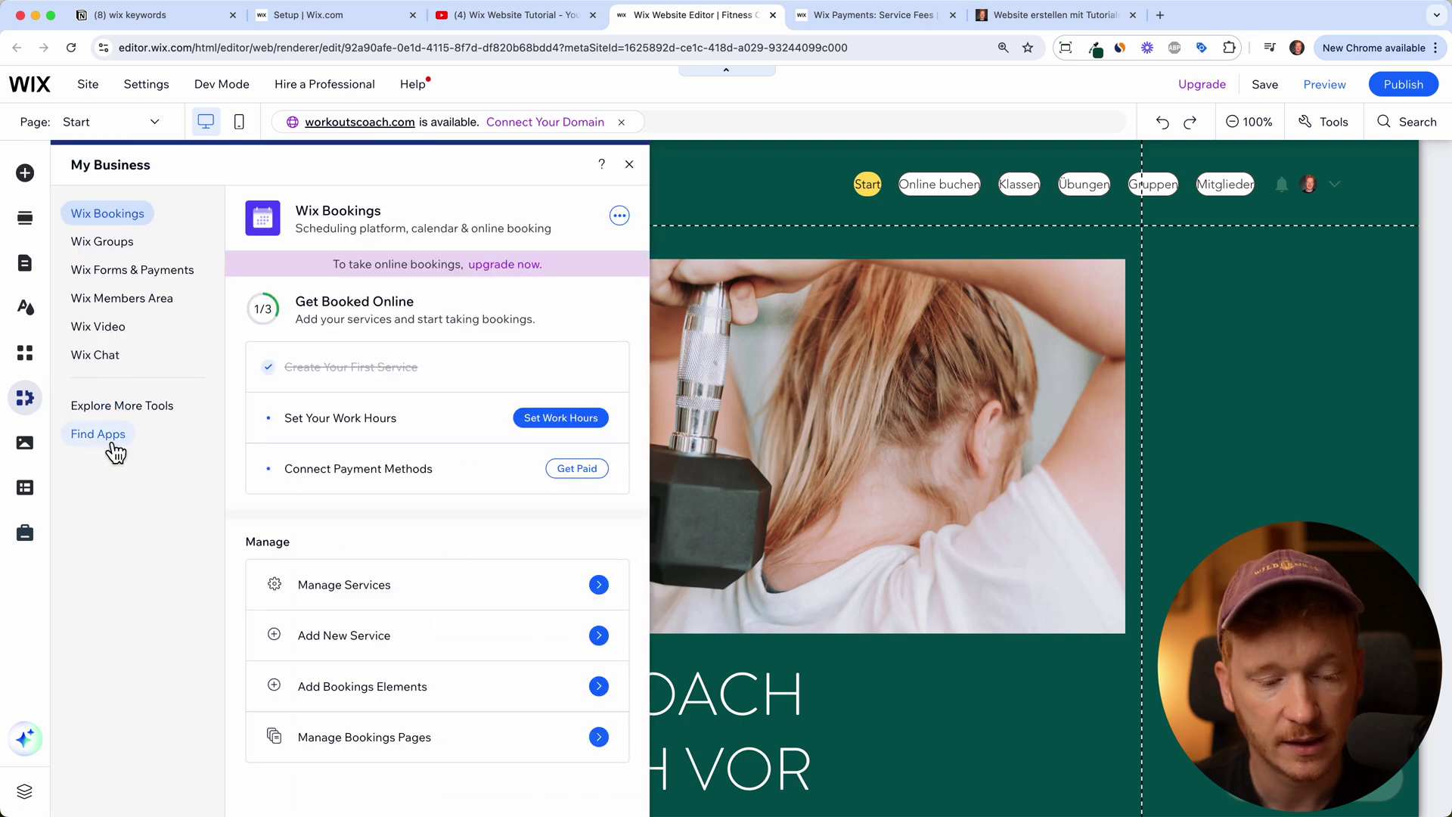
{"action": "left_click", "coordinate": [110, 443]}
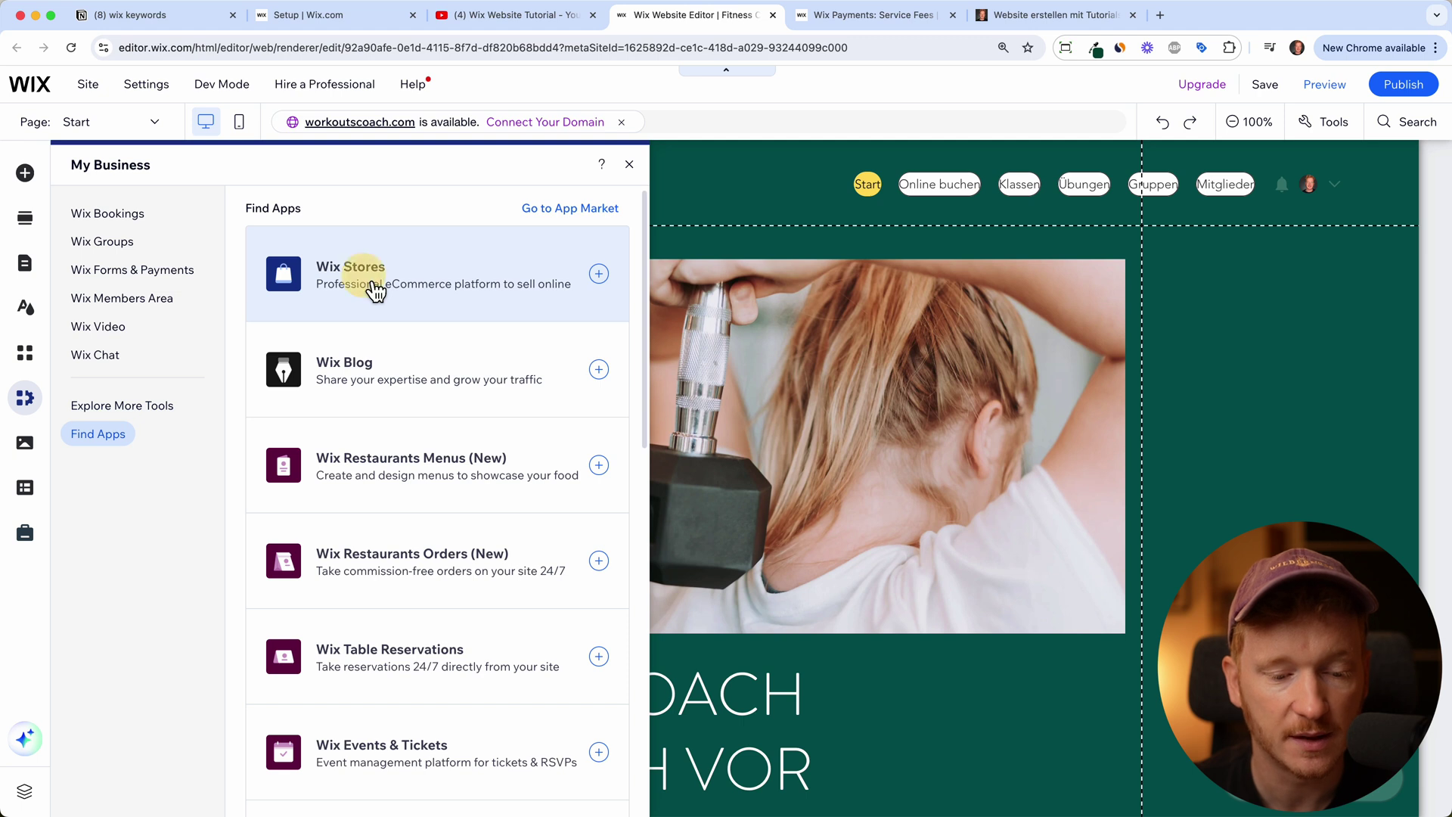
{"action": "left_click", "coordinate": [599, 279]}
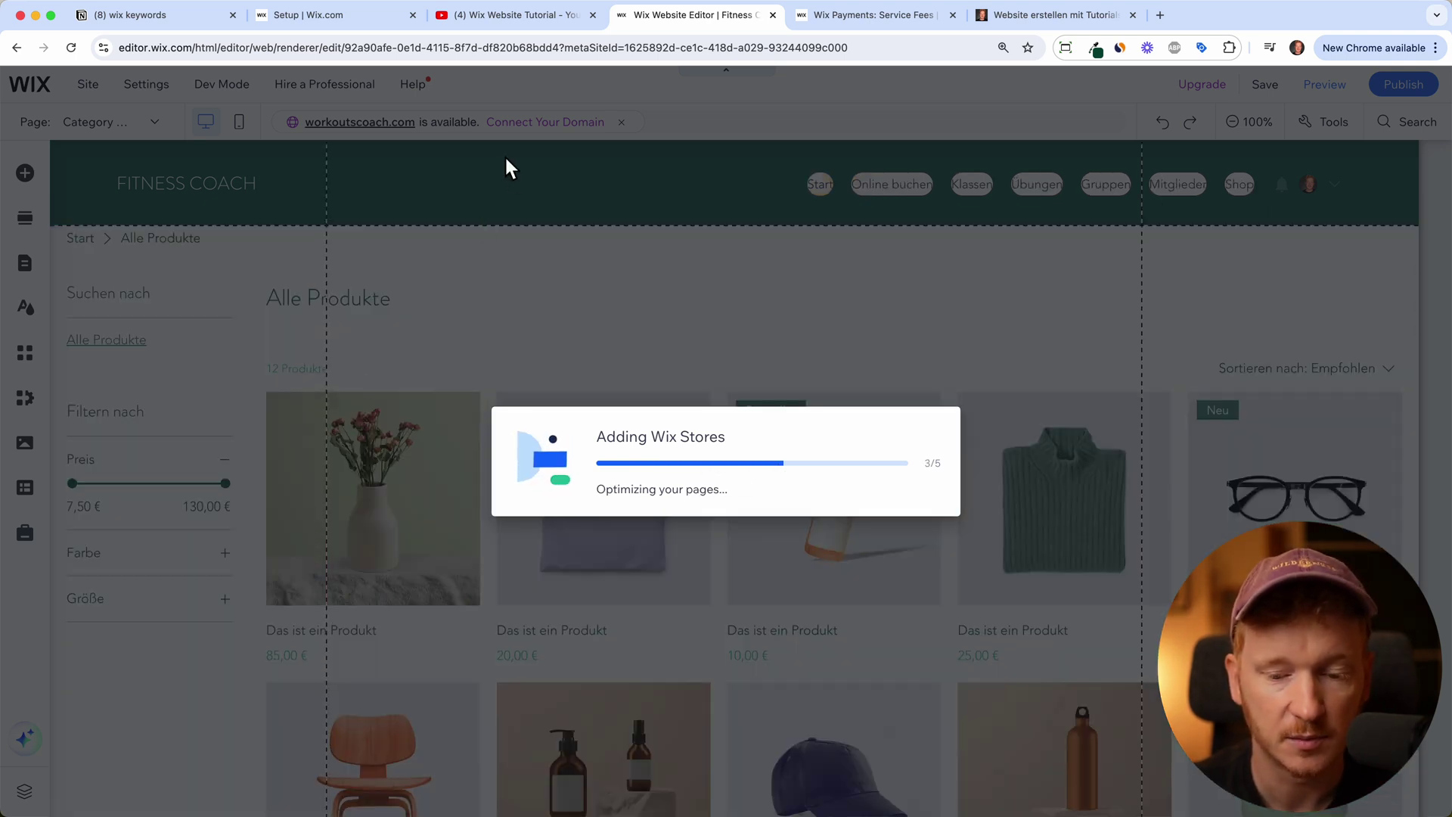
Step: Open the Accept Payments settings from the dashboard's Set Up Payments checklist item
{"action": "left_click", "coordinate": [363, 17]}
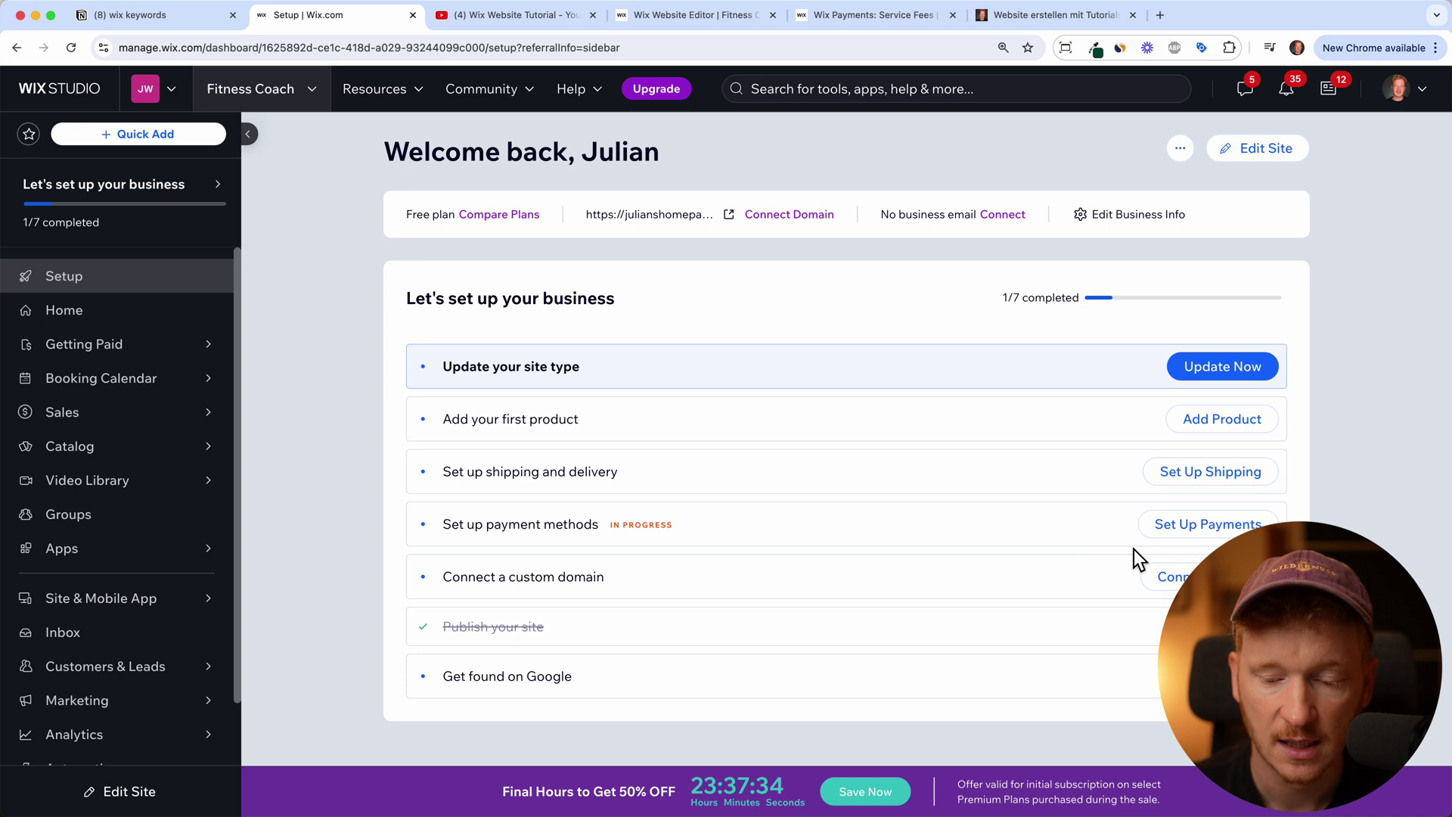
{"action": "left_click", "coordinate": [1182, 543]}
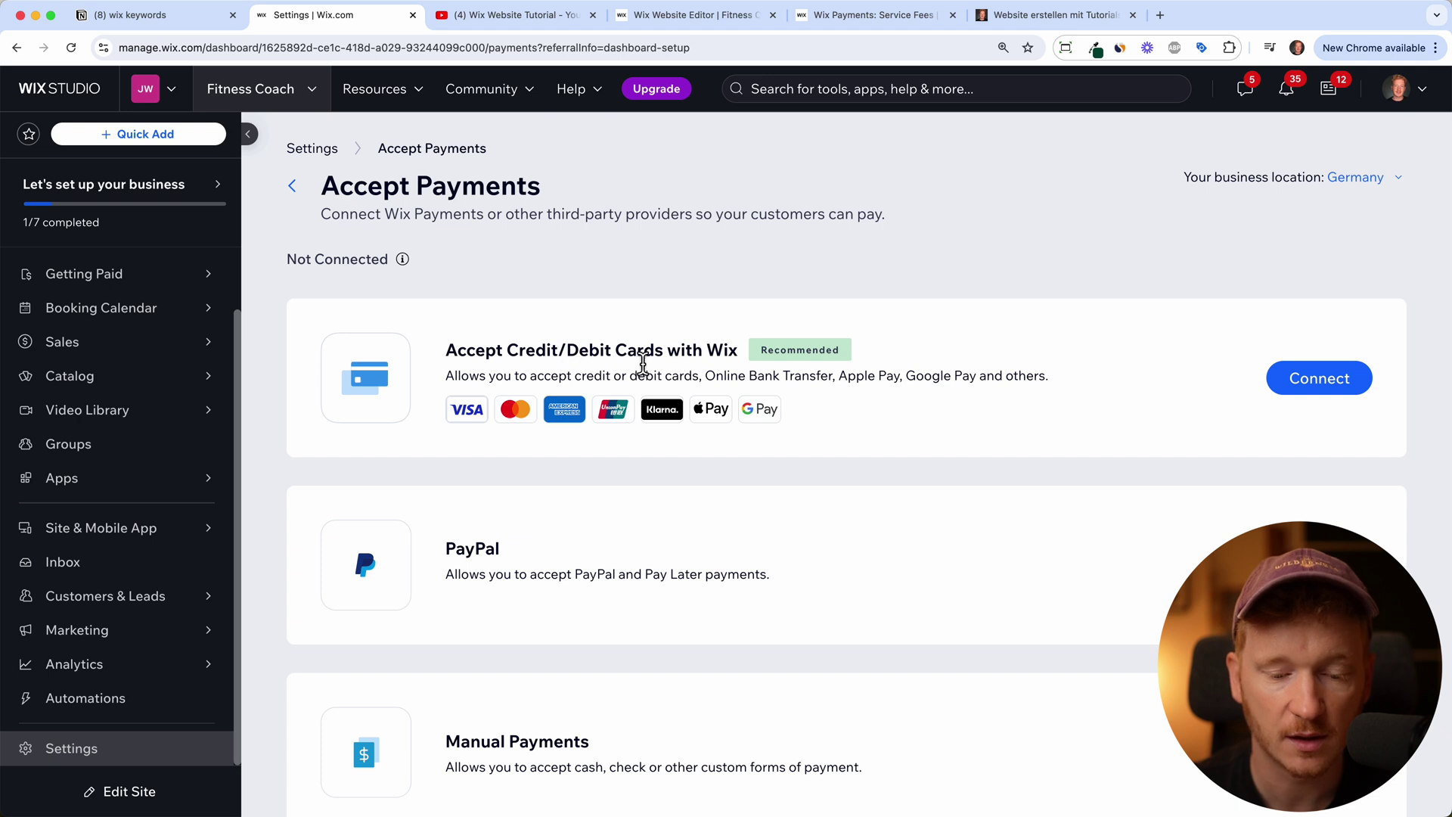
{"action": "scroll", "coordinate": [895, 416], "scroll_direction": "down", "scroll_amount": 1}
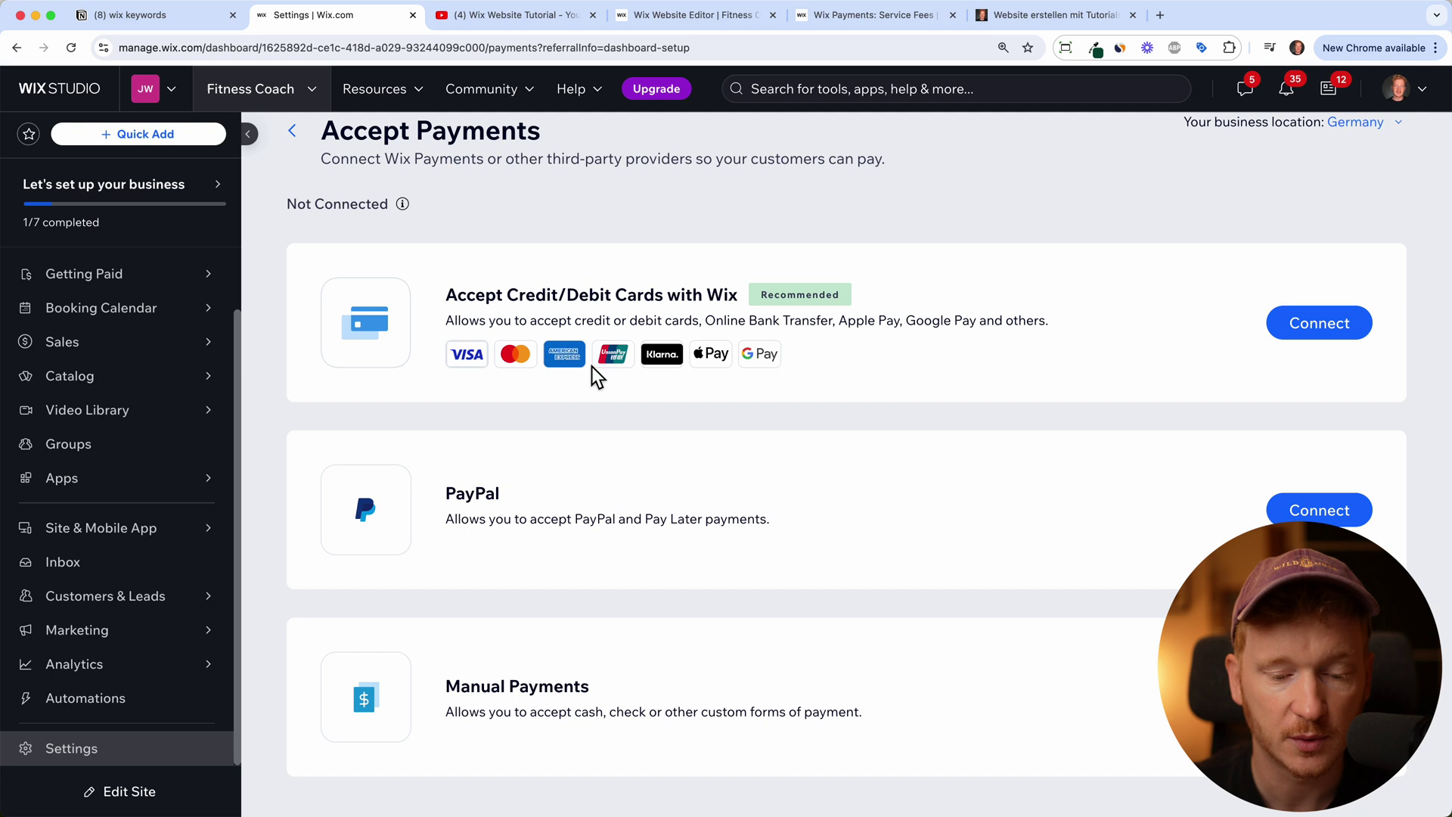
{"action": "scroll", "coordinate": [947, 283], "scroll_direction": "up", "scroll_amount": 1}
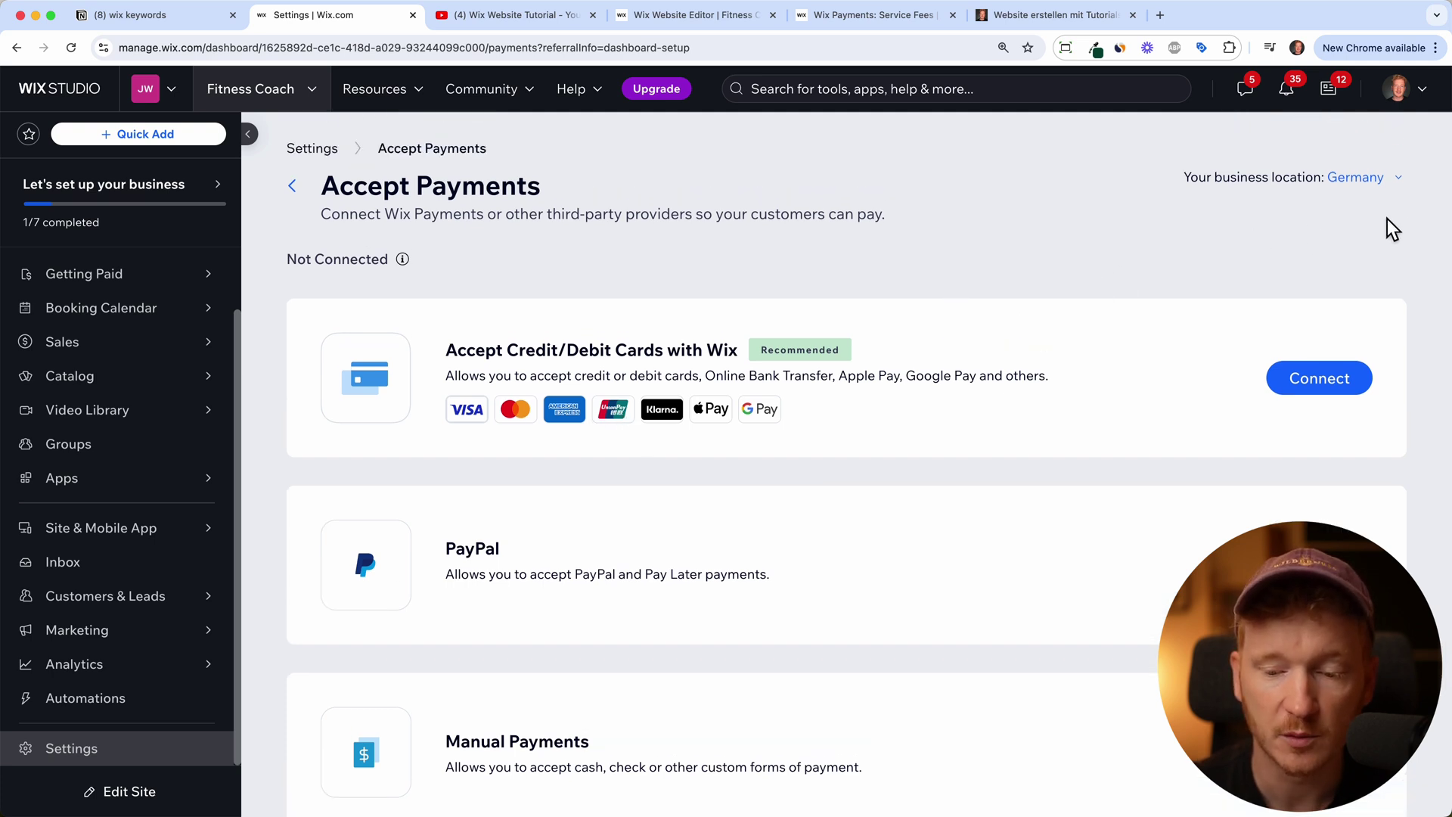
Step: Search 'united' in the location chooser to switch the payments country from Germany to United States
{"action": "left_click", "coordinate": [1371, 182]}
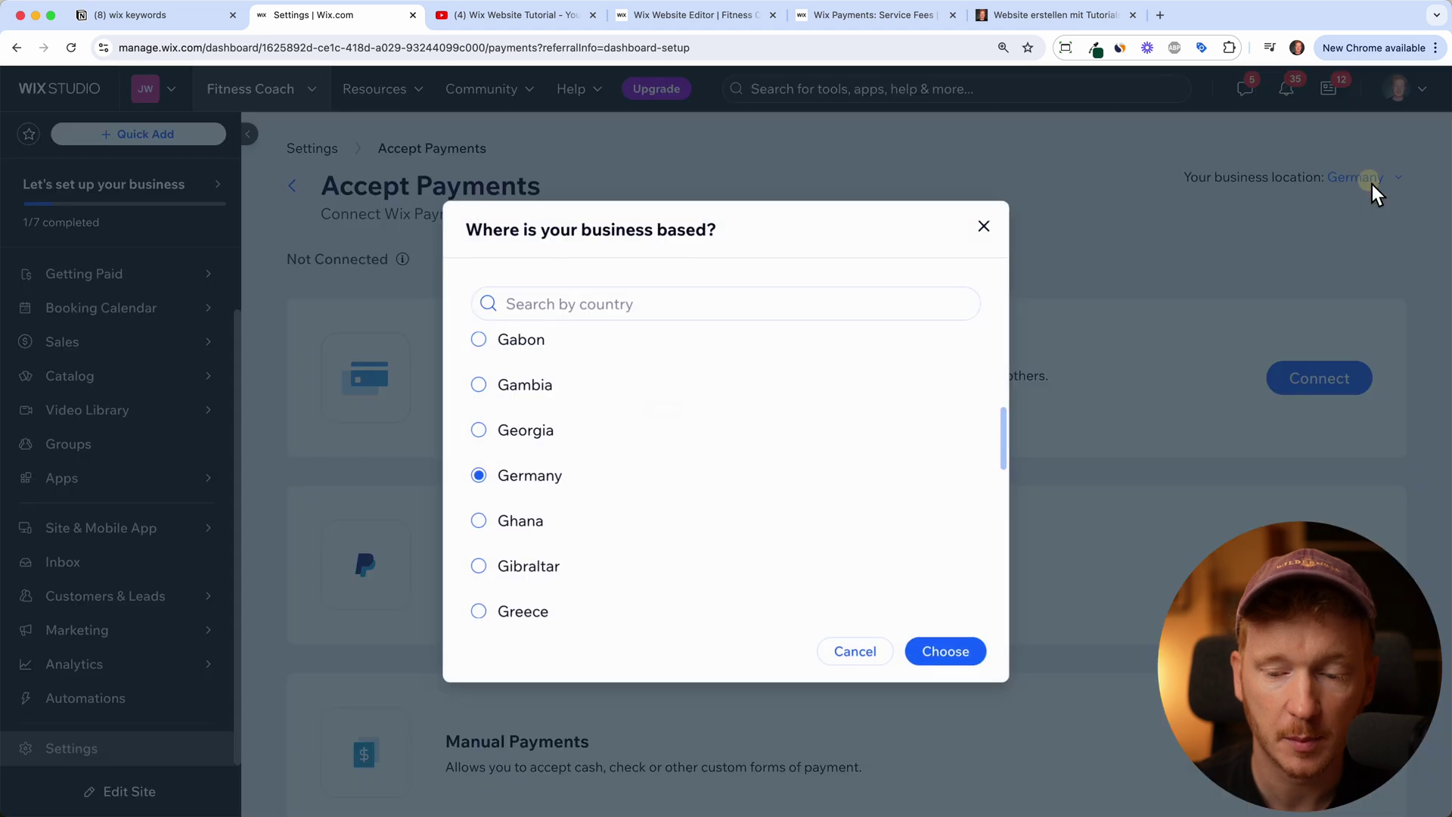
{"action": "left_click", "coordinate": [642, 305]}
{"action": "type", "text": "united"}
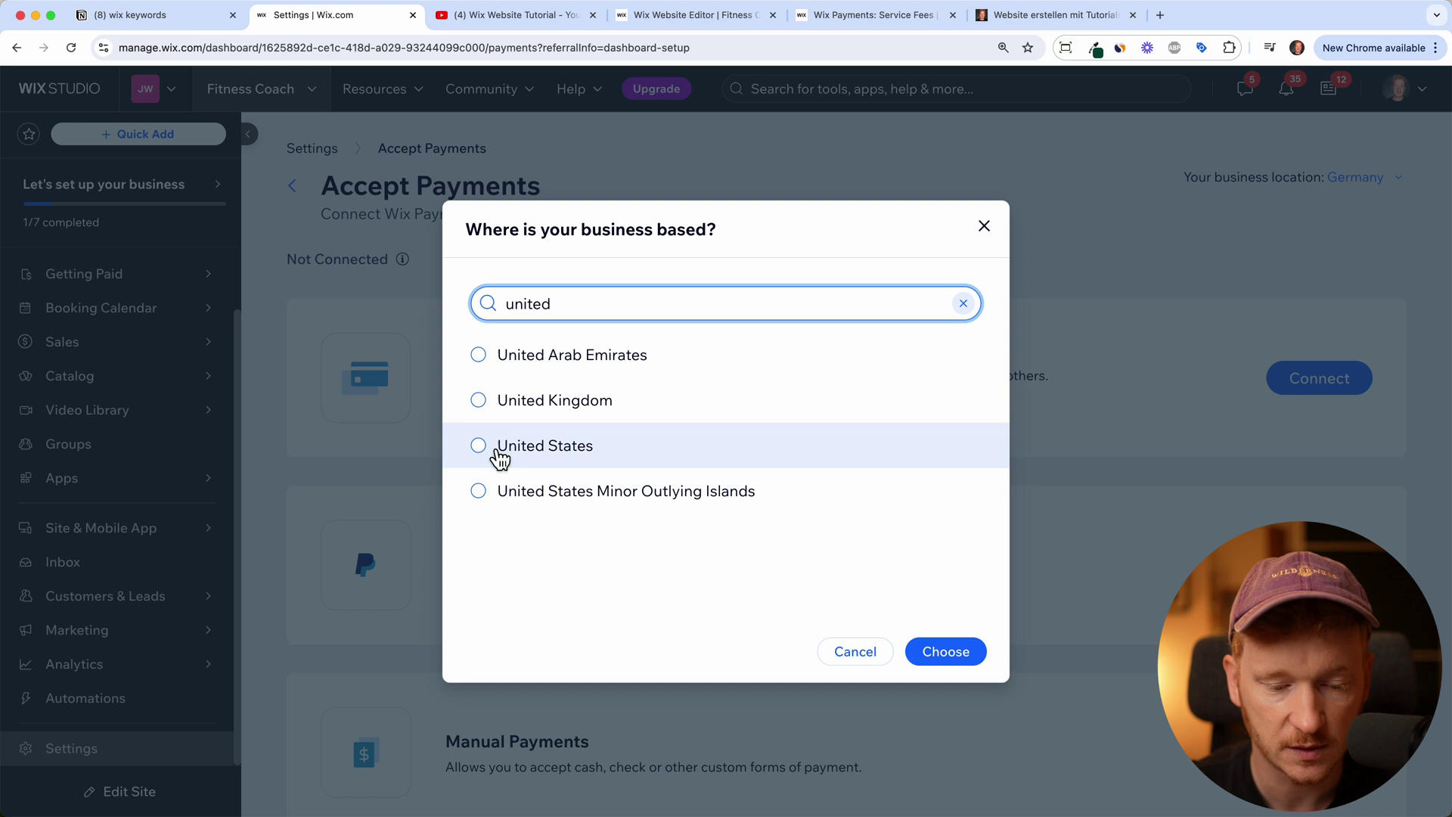
{"action": "left_click", "coordinate": [495, 450]}
{"action": "left_click", "coordinate": [945, 652]}
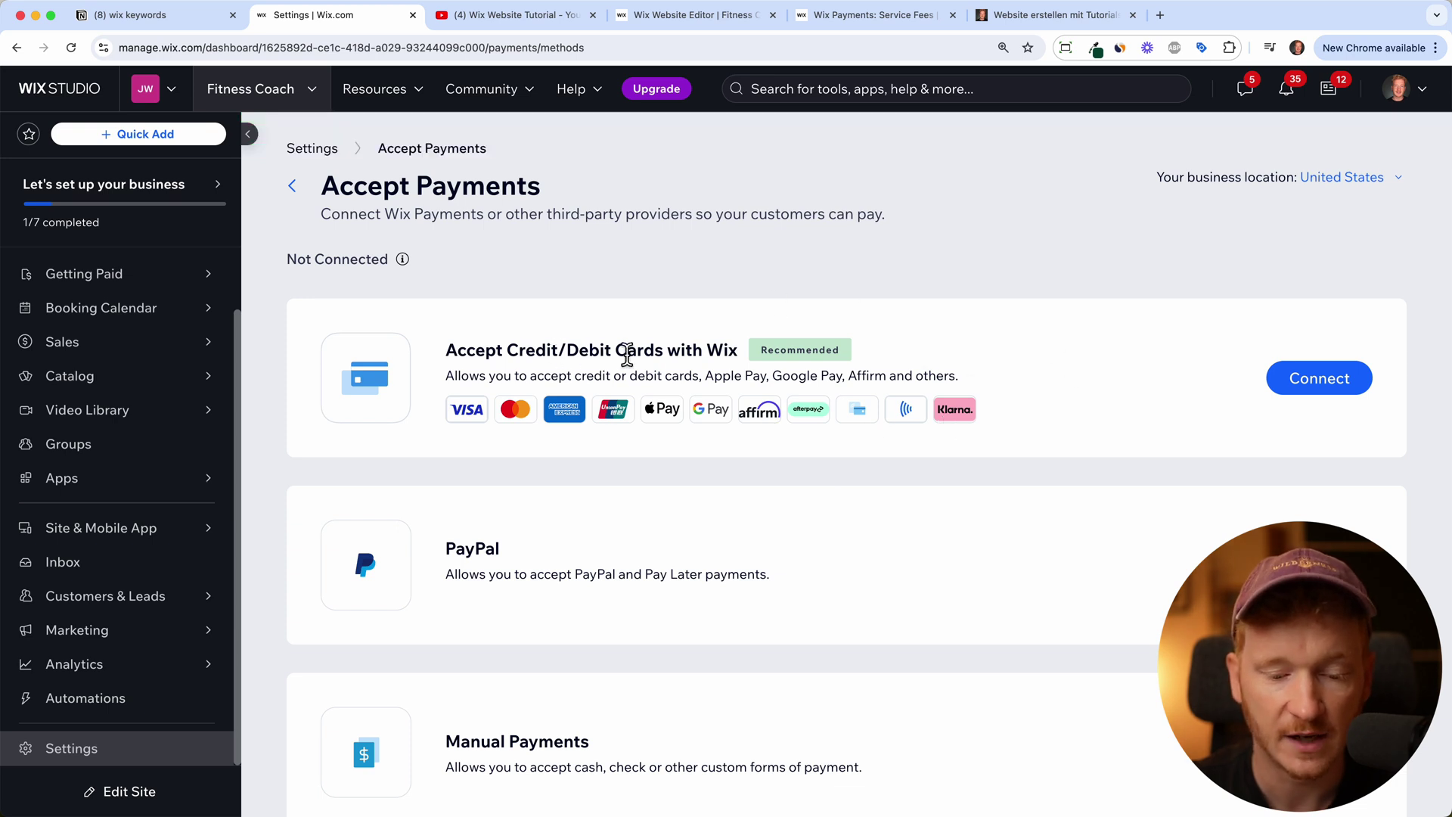
Step: Connect Wix card payments, answering 'No, I DO NOT' sell prohibited products, and accept the terms
{"action": "left_click", "coordinate": [1290, 392]}
{"action": "scroll", "coordinate": [745, 446], "scroll_direction": "down", "scroll_amount": 1}
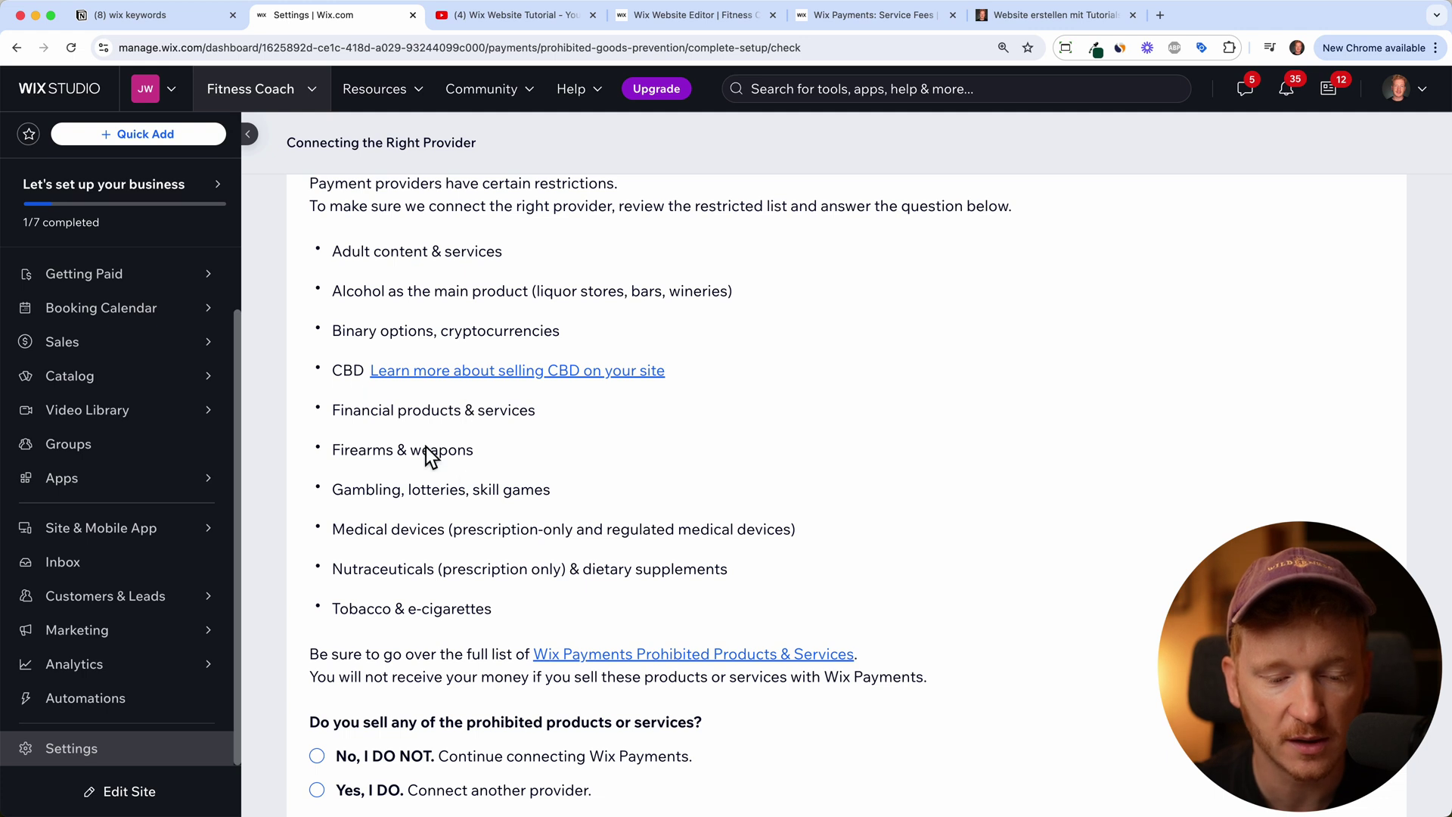
{"action": "scroll", "coordinate": [379, 530], "scroll_direction": "down", "scroll_amount": 2}
{"action": "left_click", "coordinate": [318, 642]}
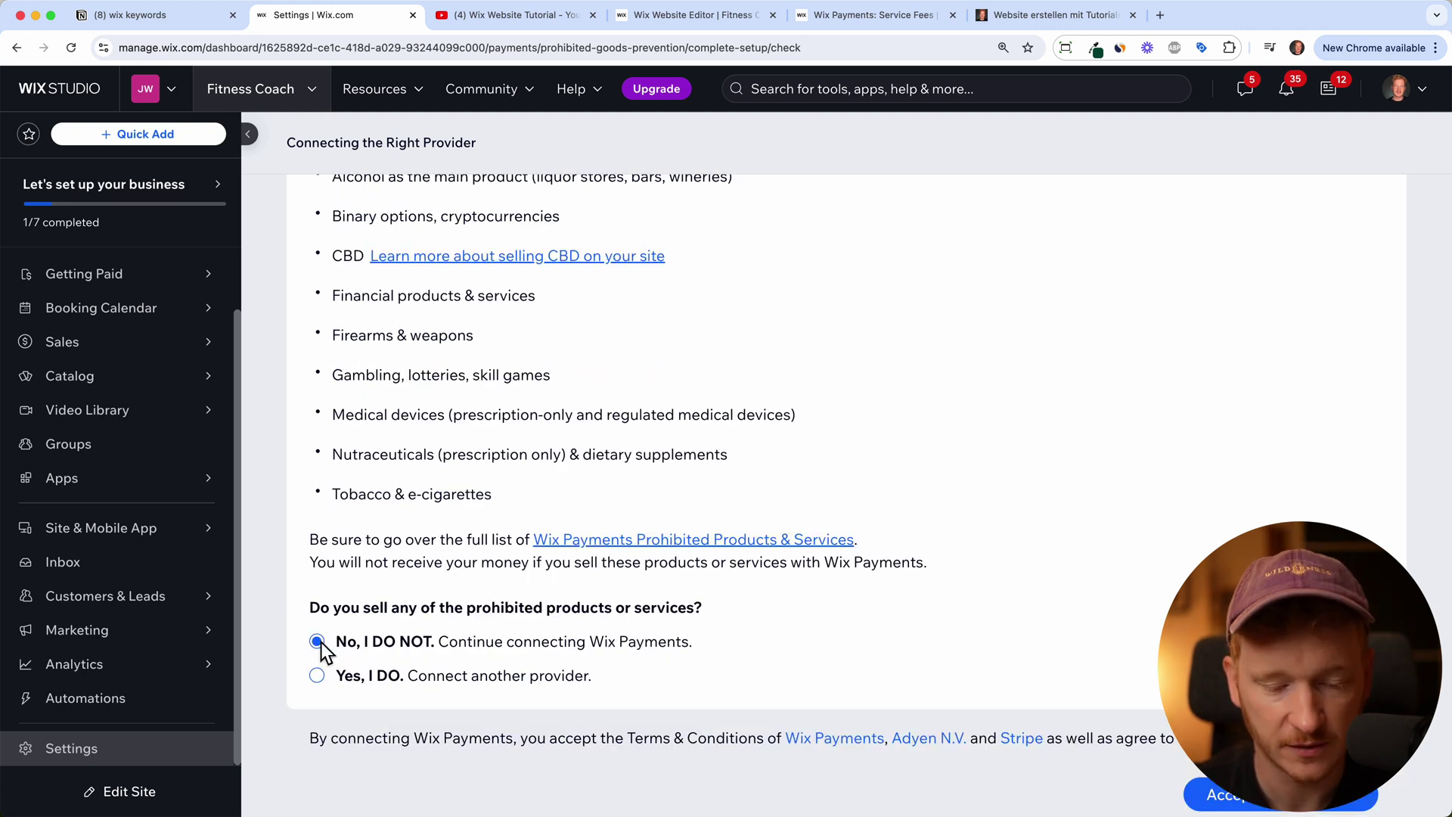
{"action": "left_click", "coordinate": [1275, 805]}
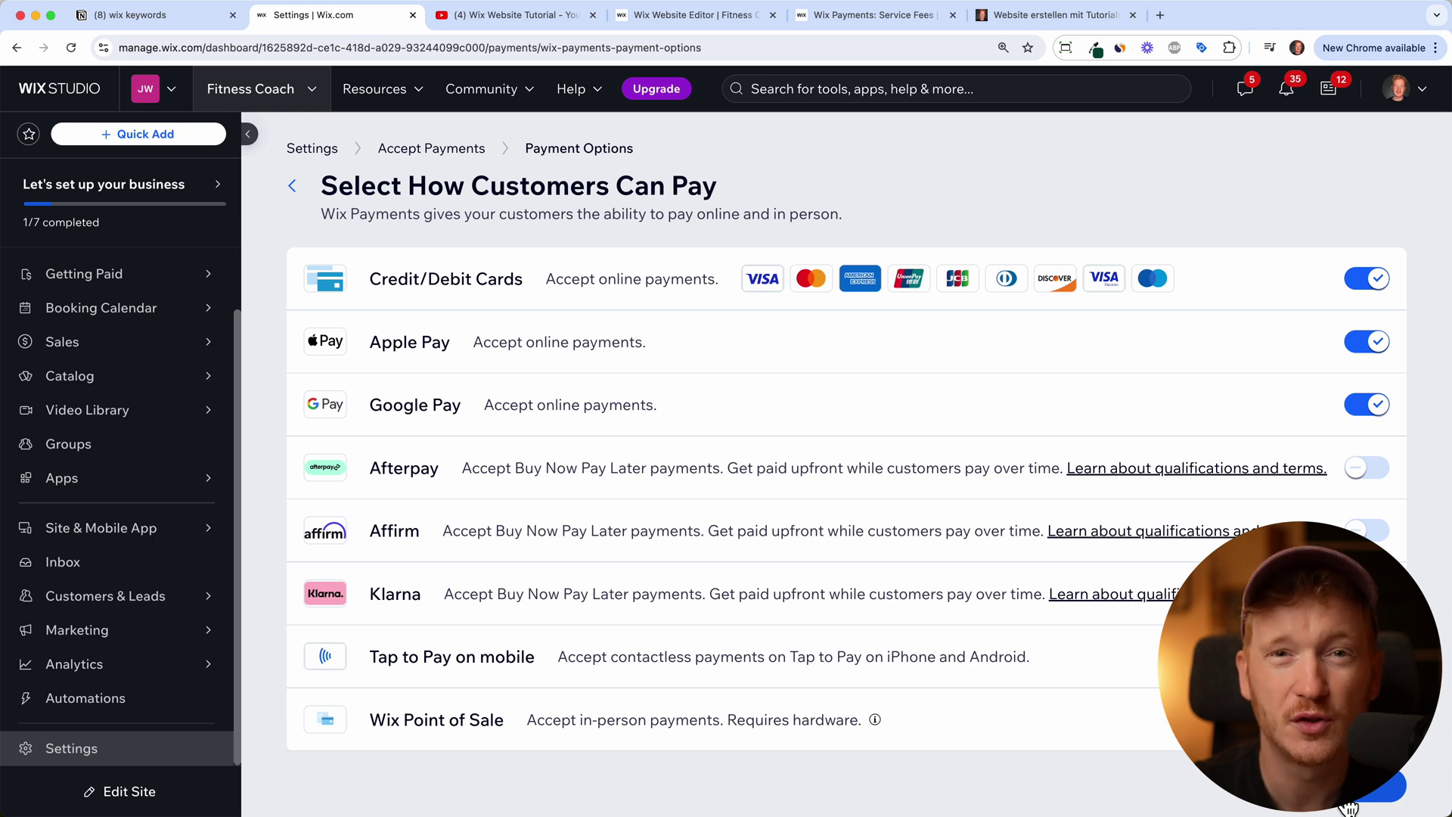
Step: Save the customer payment options, then open the Premium plan upgrade page
{"action": "left_click", "coordinate": [1349, 808]}
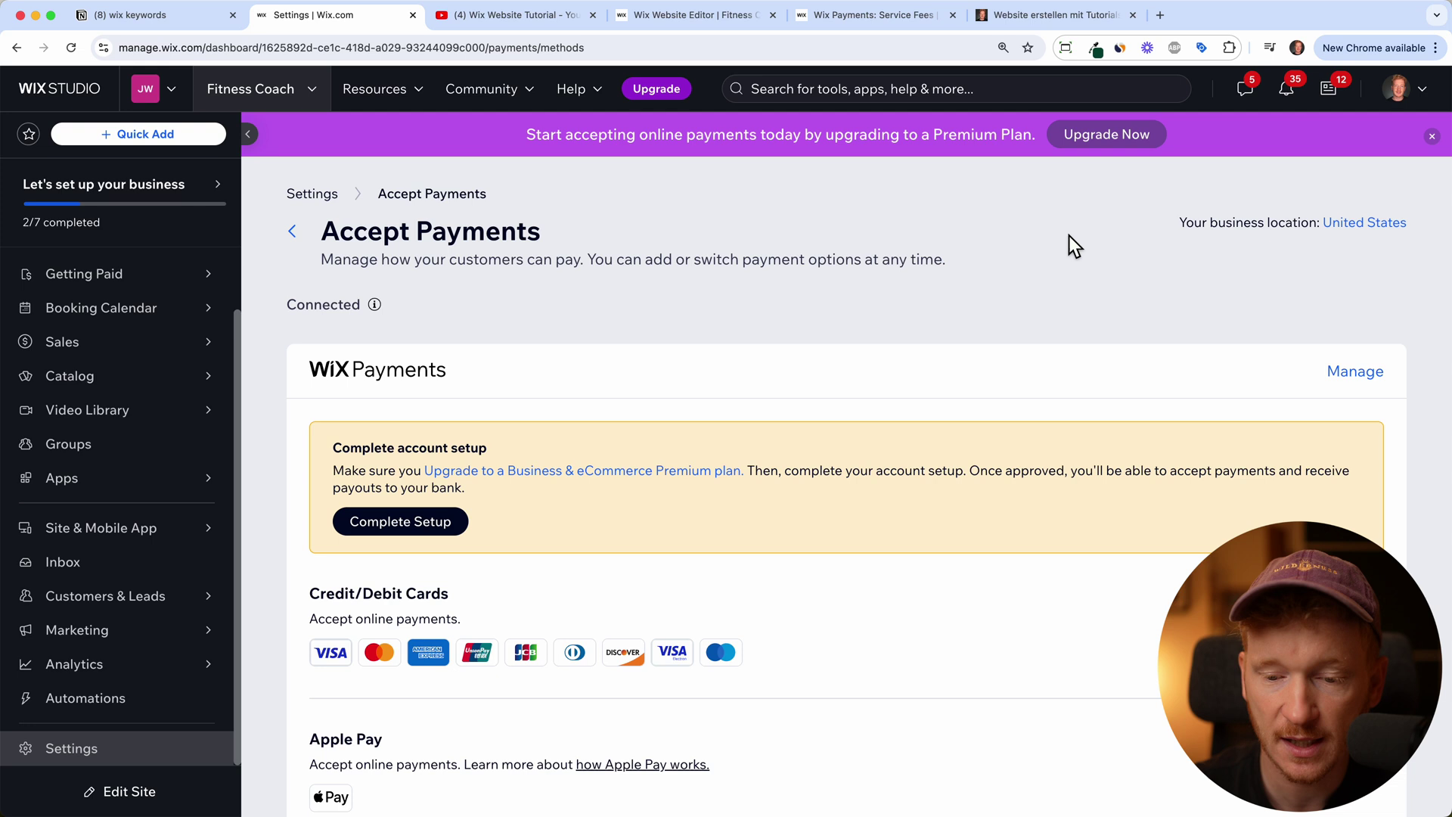
{"action": "left_click", "coordinate": [1106, 135]}
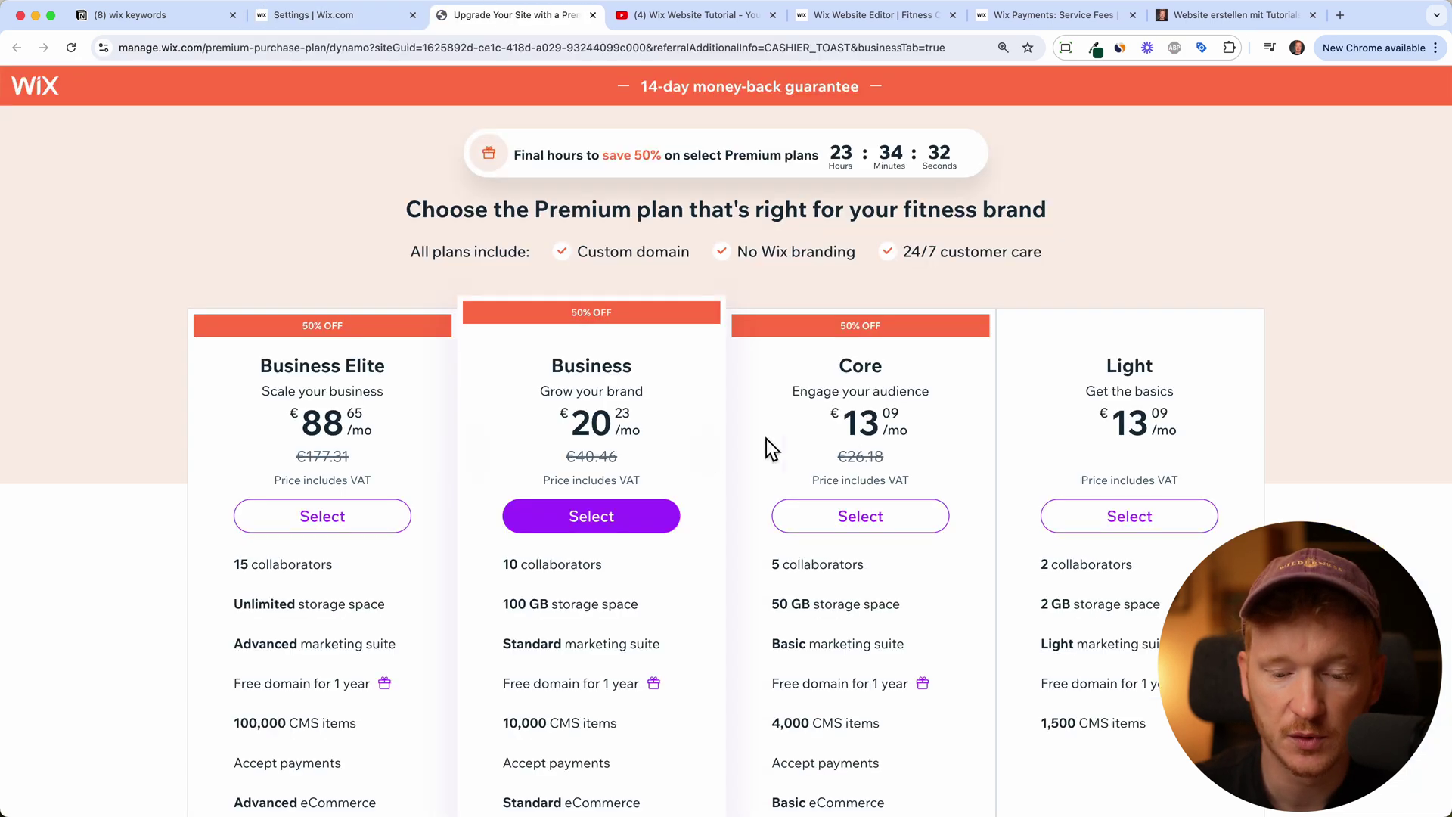
Step: Compare the Premium plans, highlighting 'Accept payments' in the Core plan at €13.09/mo
{"action": "scroll", "coordinate": [914, 500], "scroll_direction": "down", "scroll_amount": 3}
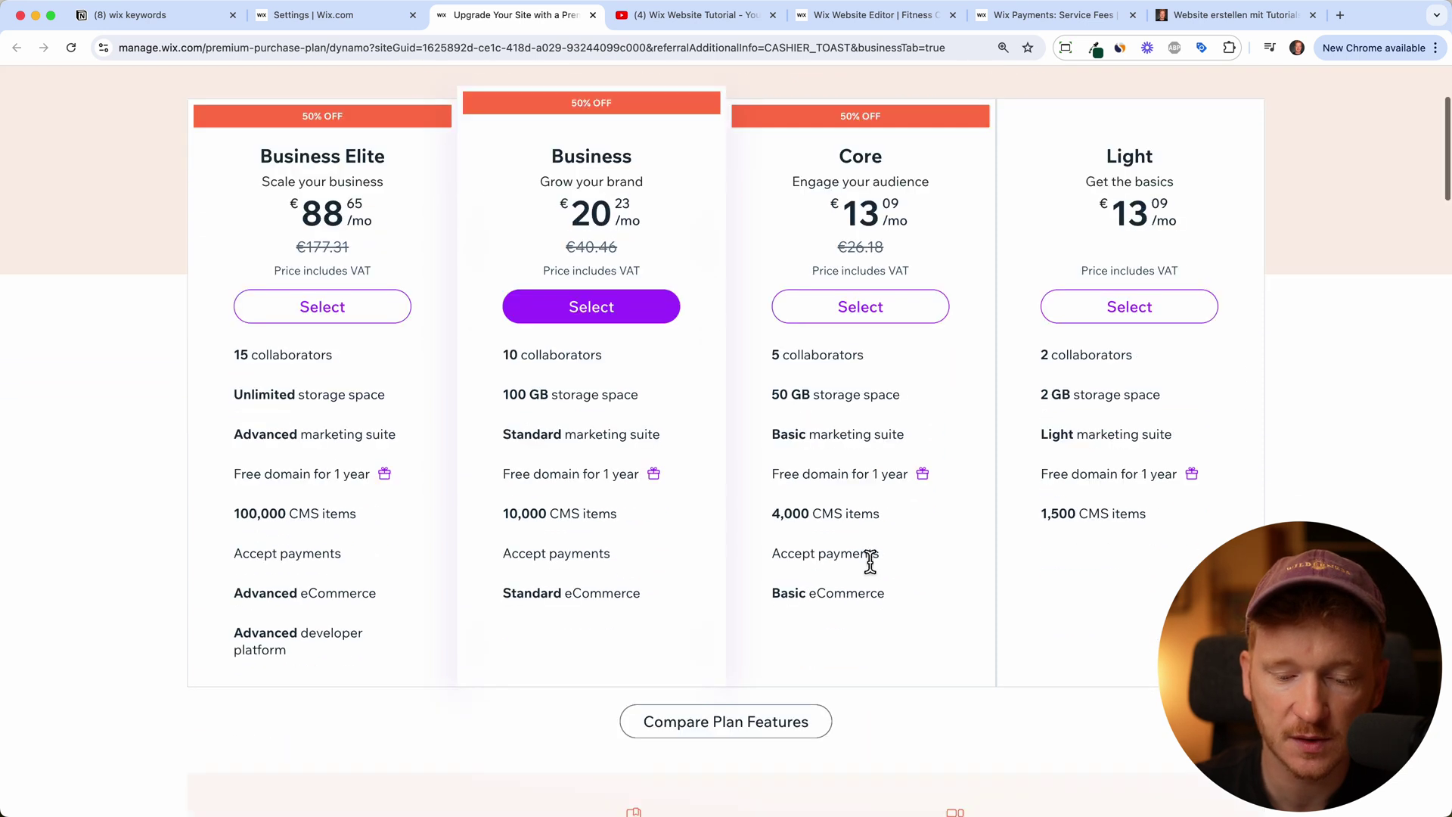
{"action": "left_click_drag", "start_coordinate": [874, 561], "coordinate": [770, 557]}
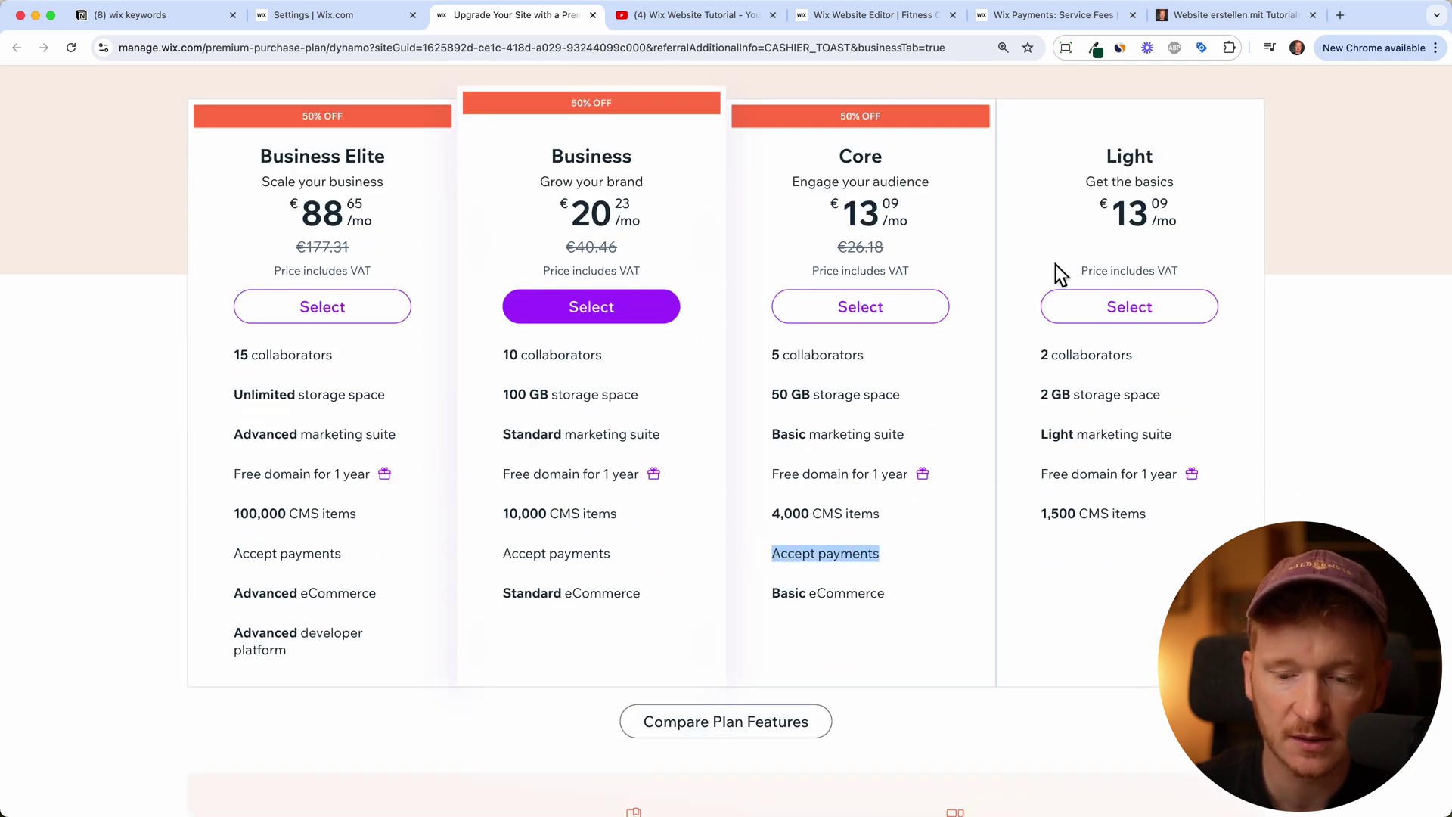
{"action": "scroll", "coordinate": [1059, 263], "scroll_direction": "up", "scroll_amount": 2}
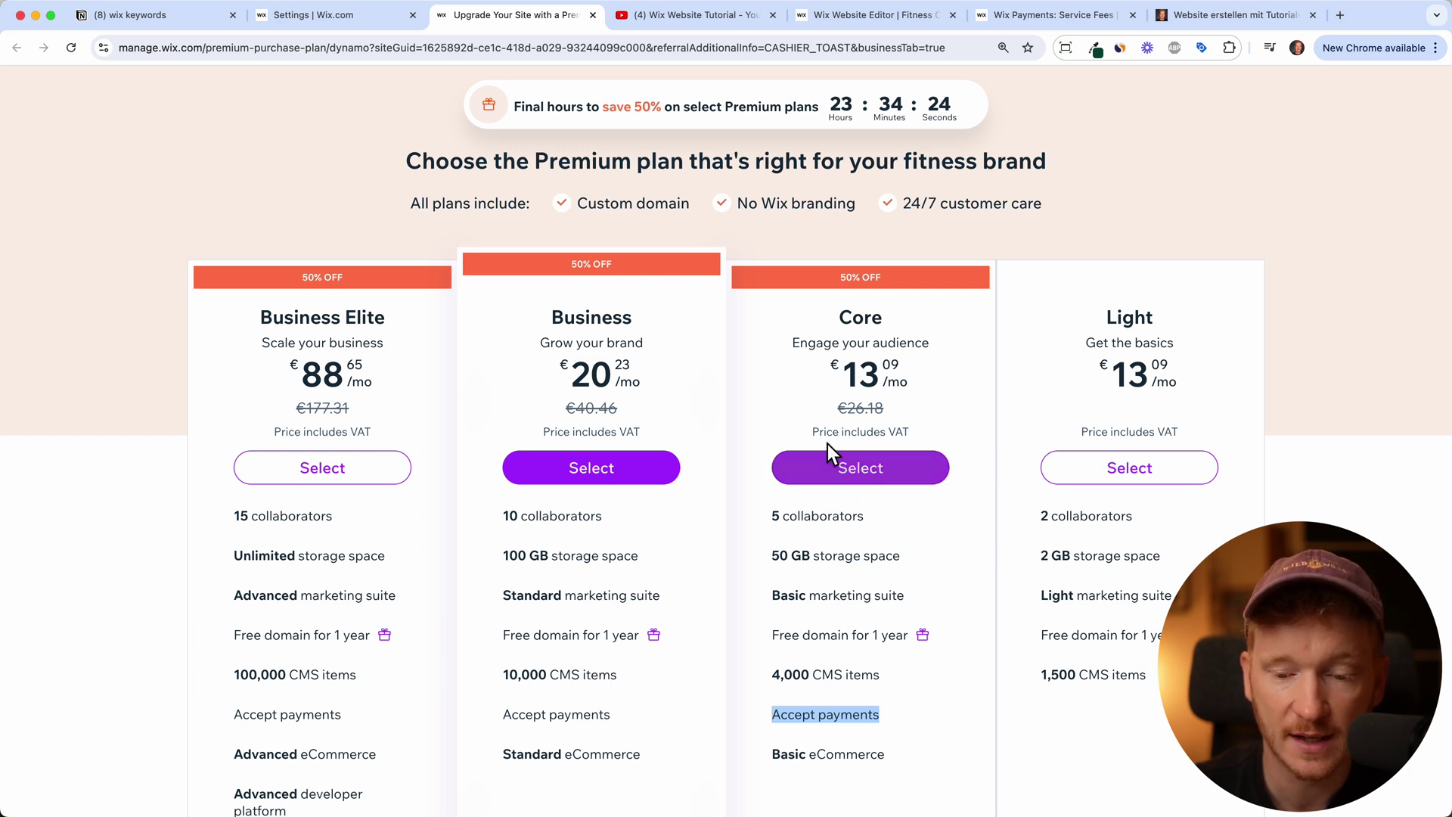
{"action": "left_click", "coordinate": [1224, 18]}
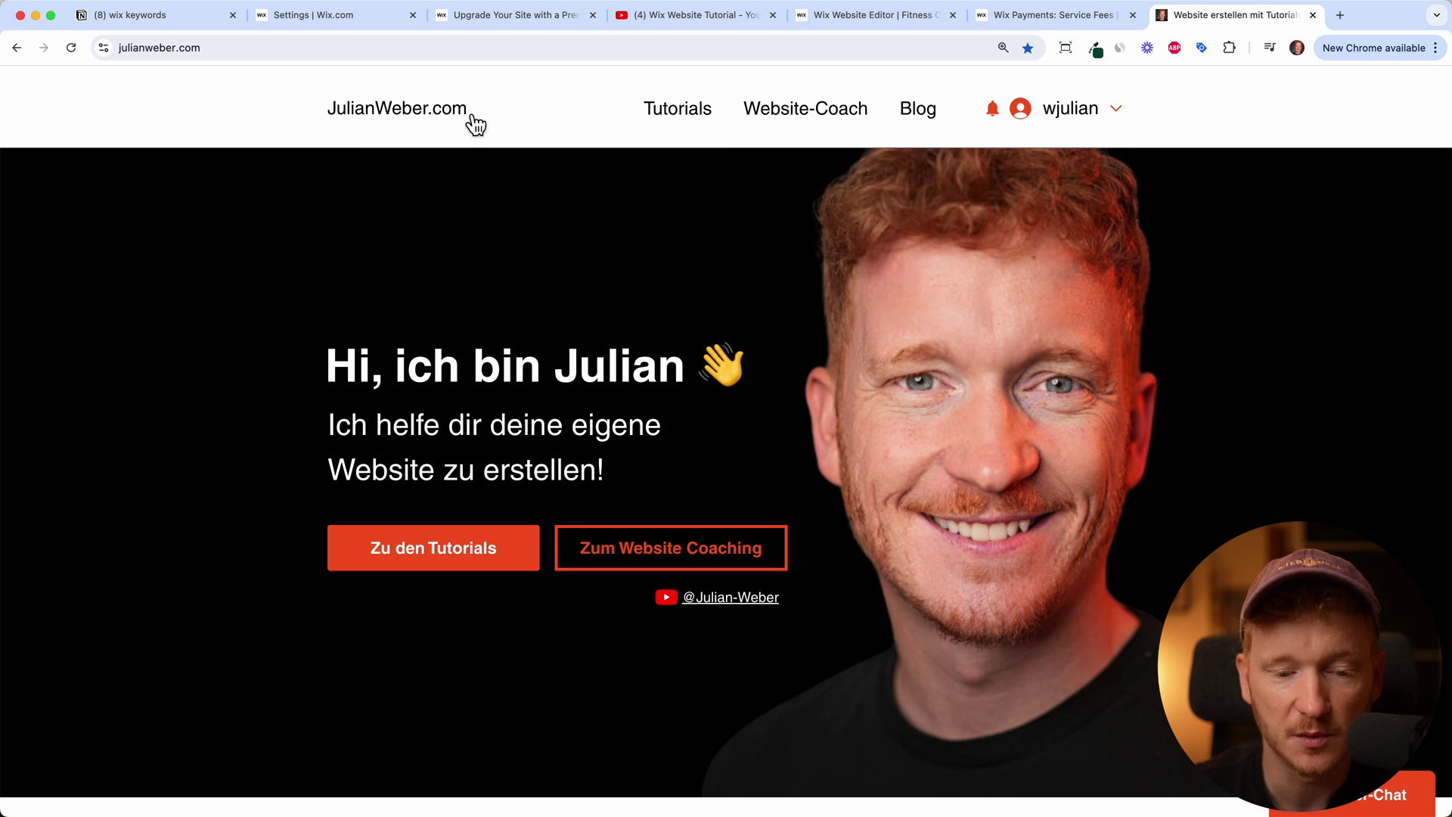
{"action": "left_click", "coordinate": [516, 10]}
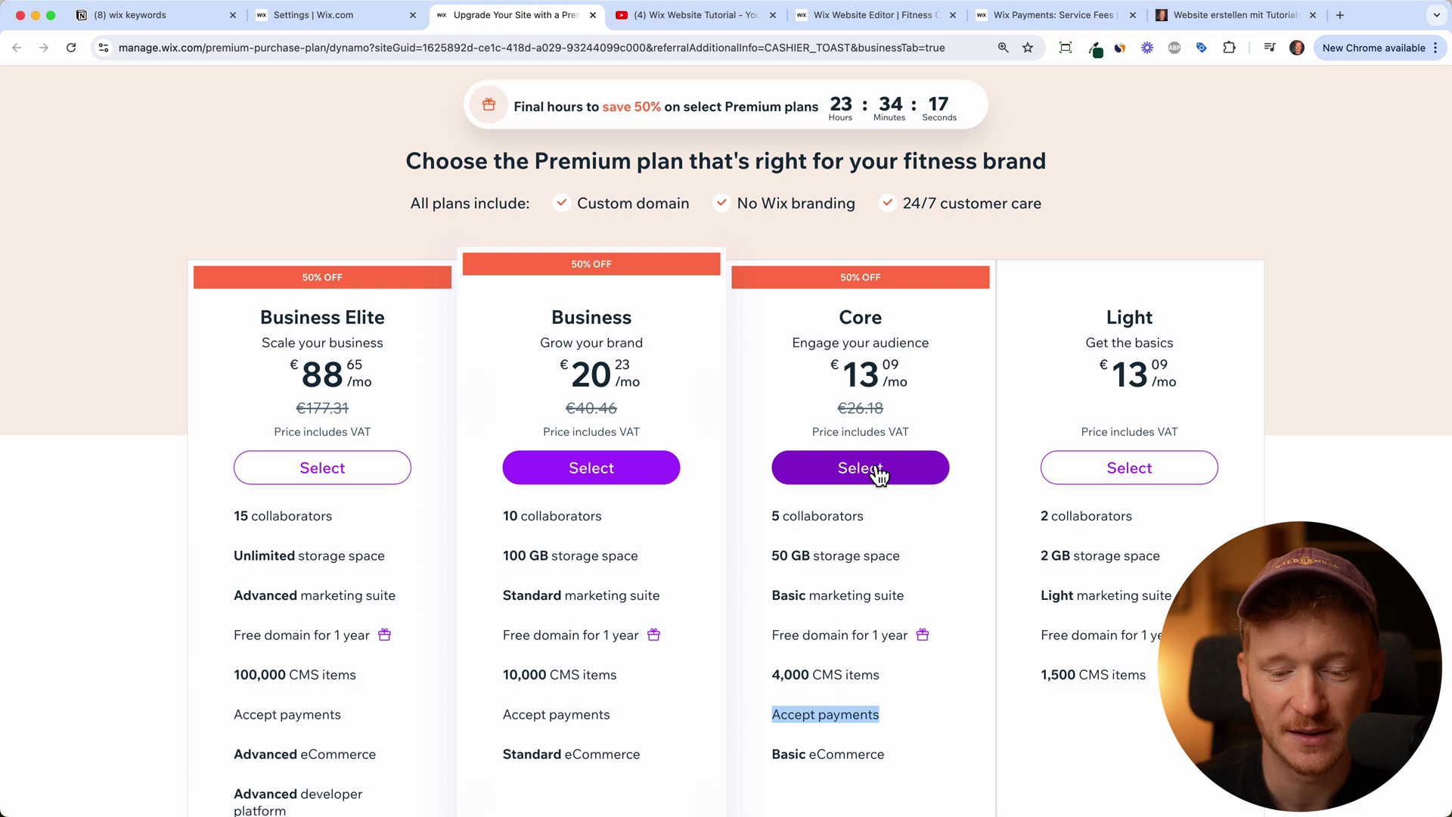
Step: Open the Wix Payments Complete Setup form from the payment settings page
{"action": "left_click", "coordinate": [382, 16]}
{"action": "scroll", "coordinate": [904, 502], "scroll_direction": "down", "scroll_amount": 1}
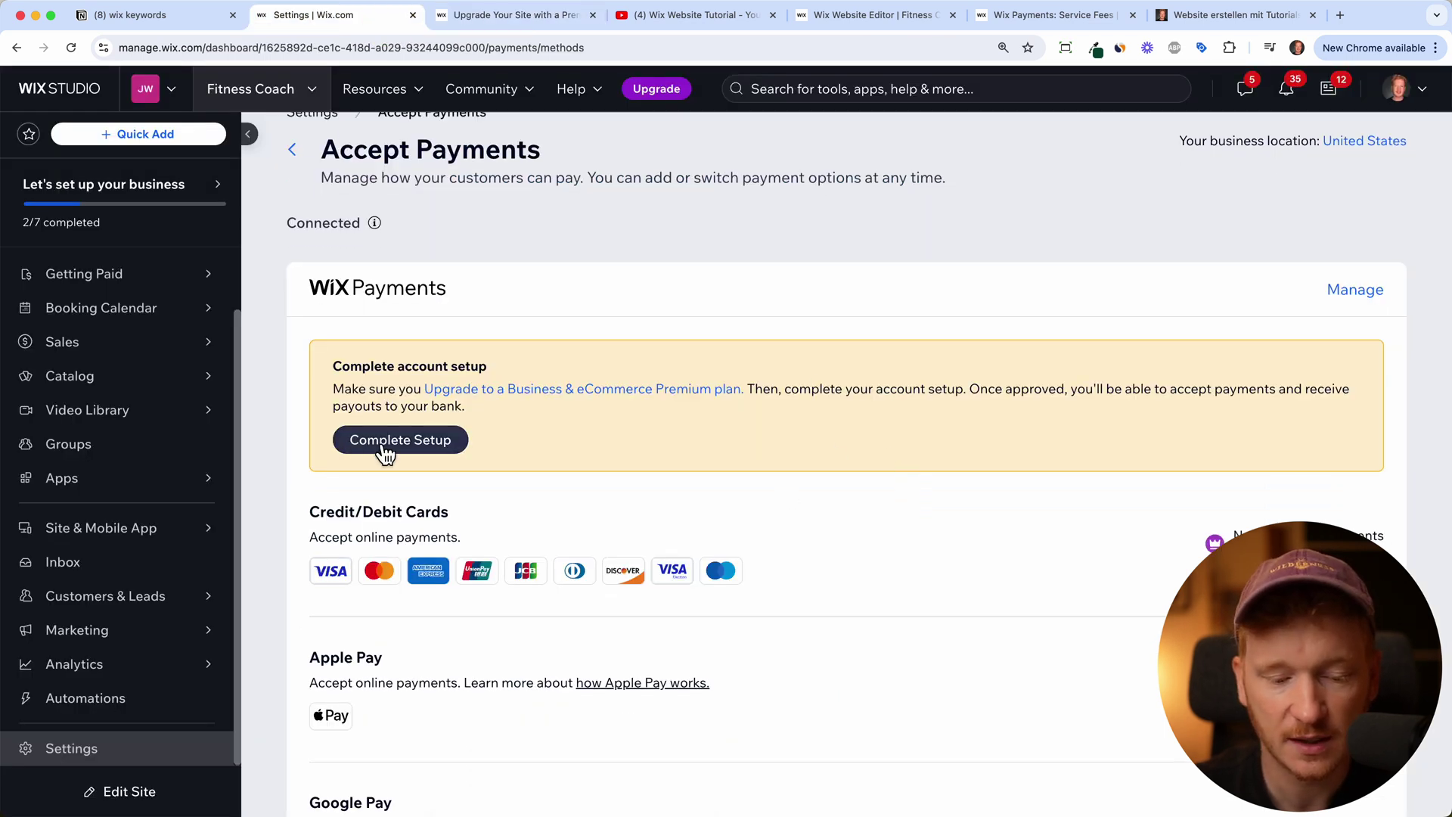
{"action": "left_click", "coordinate": [382, 452]}
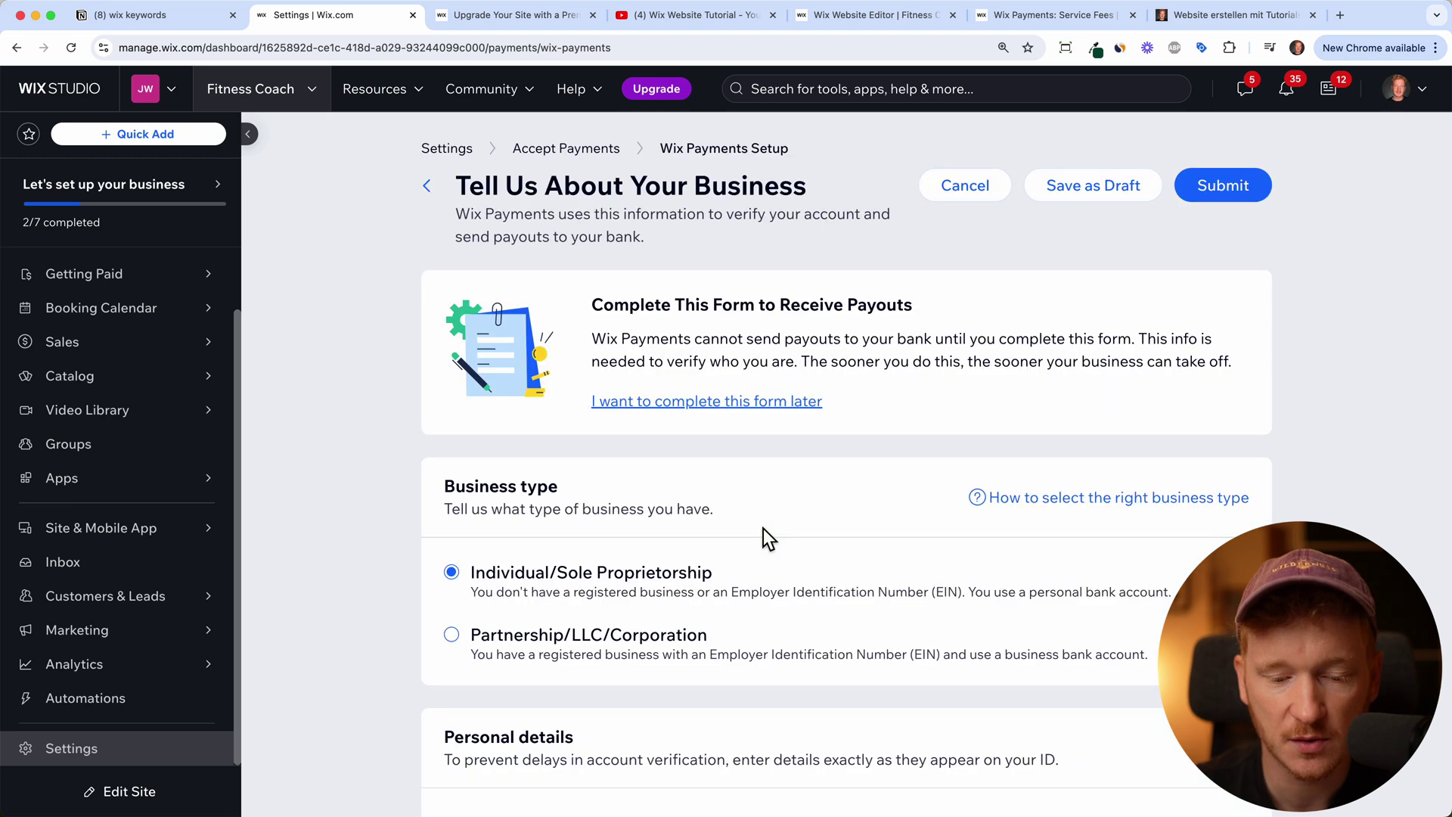
Step: Look through the Wix Payments business details form, then go back to Accept Payments unsubmitted
{"action": "scroll", "coordinate": [764, 529], "scroll_direction": "down", "scroll_amount": 4}
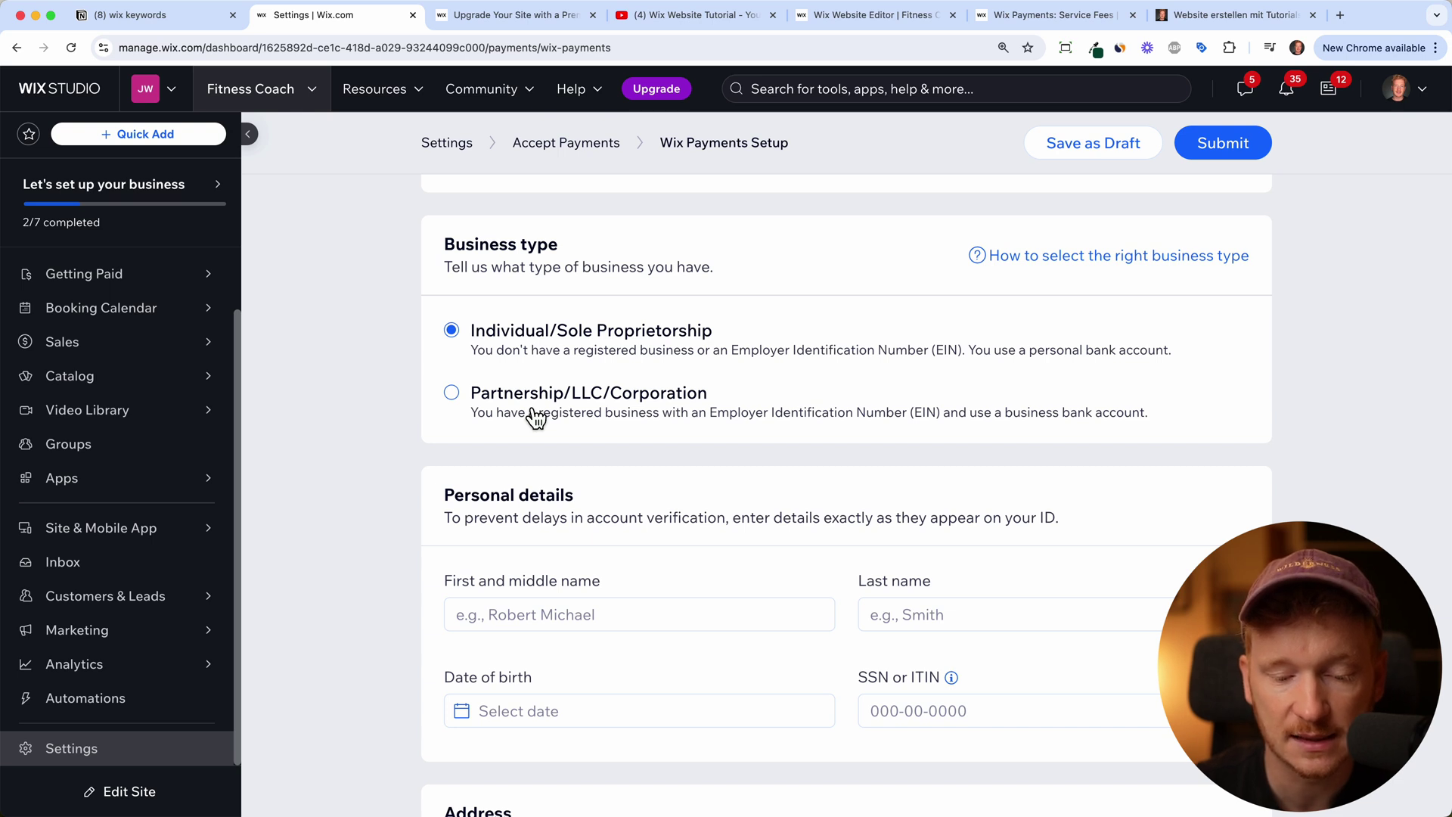
{"action": "scroll", "coordinate": [628, 606], "scroll_direction": "down", "scroll_amount": 3}
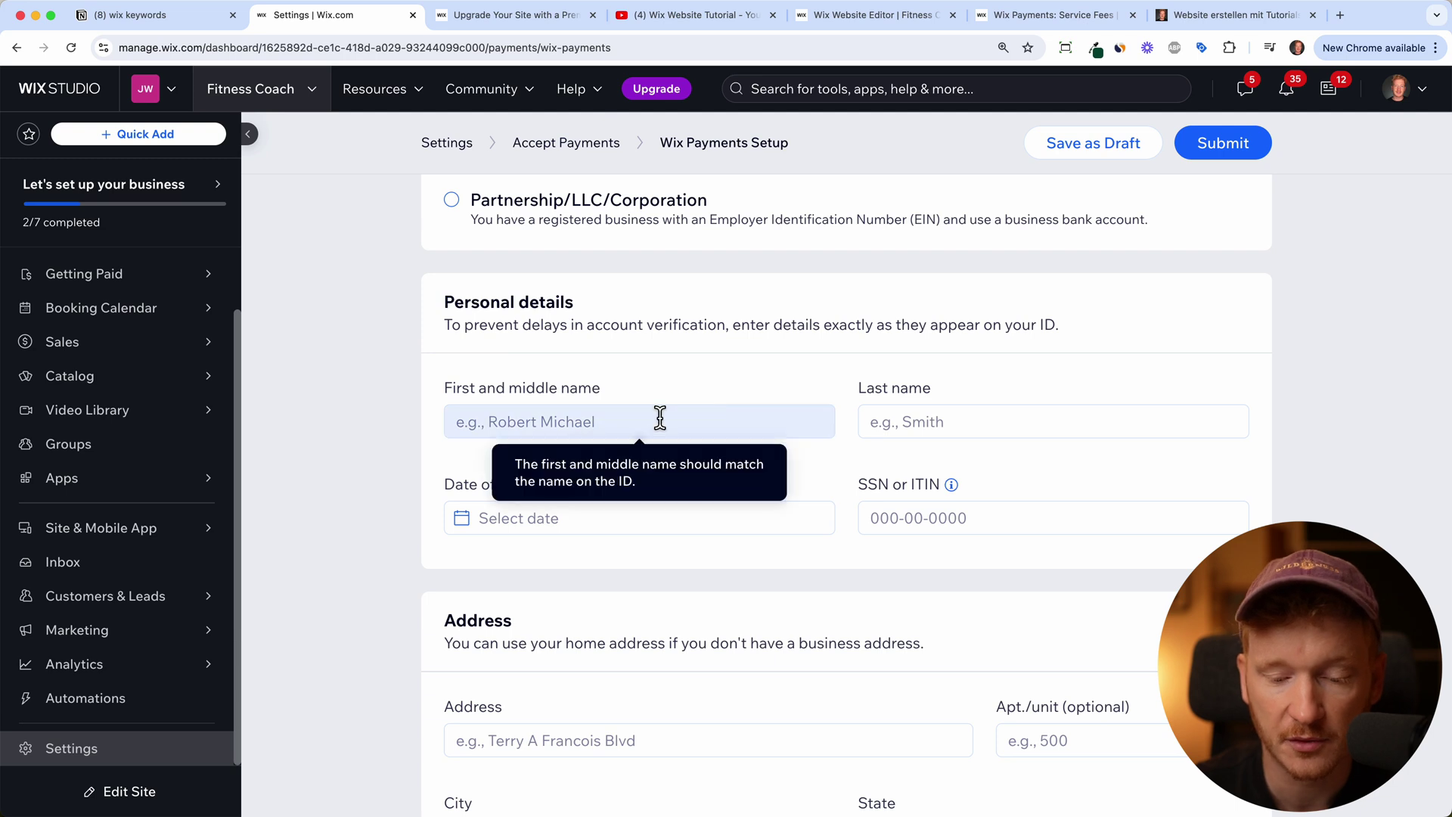
{"action": "scroll", "coordinate": [756, 569], "scroll_direction": "down", "scroll_amount": 5}
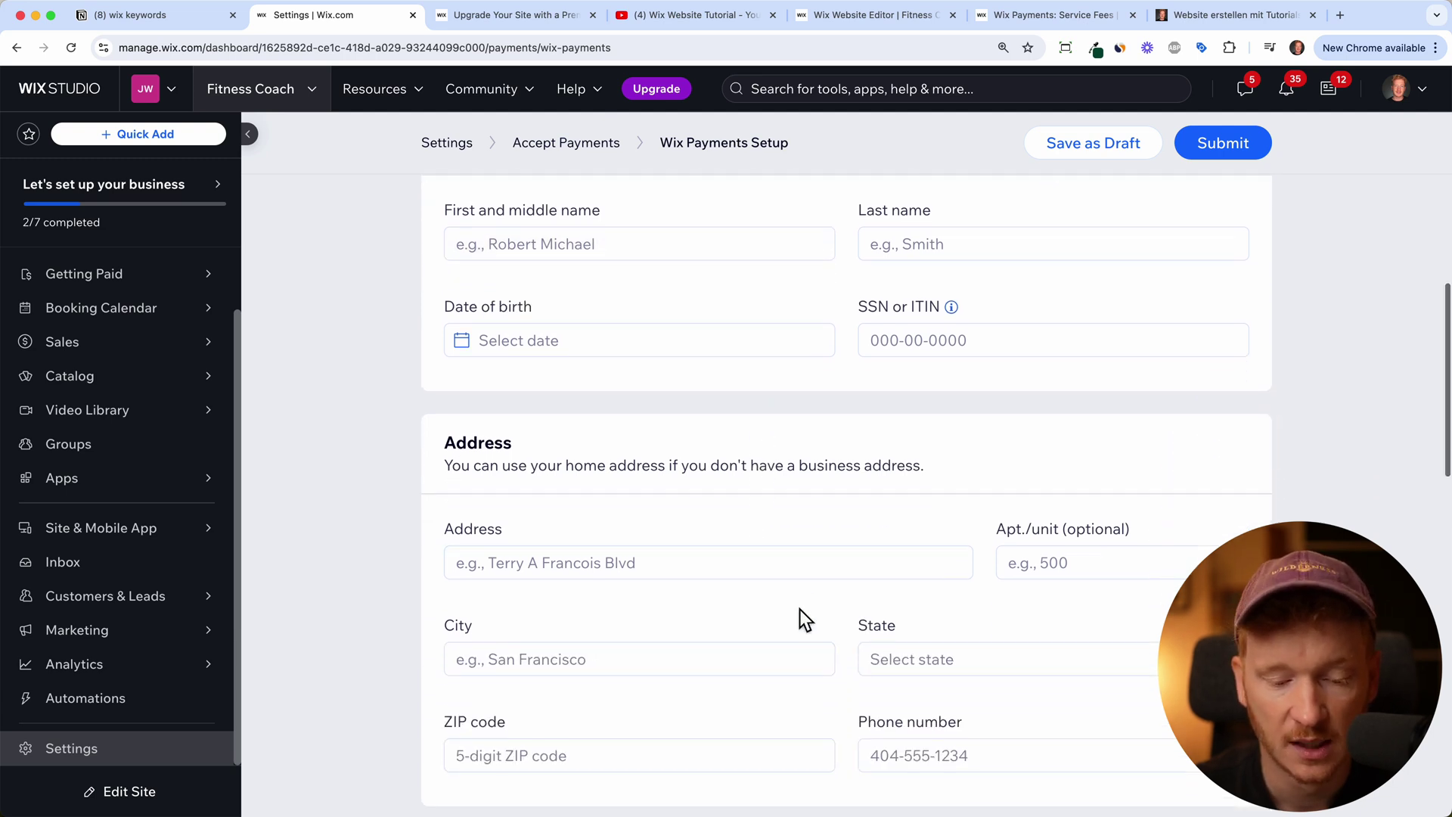
{"action": "scroll", "coordinate": [787, 575], "scroll_direction": "down", "scroll_amount": 6}
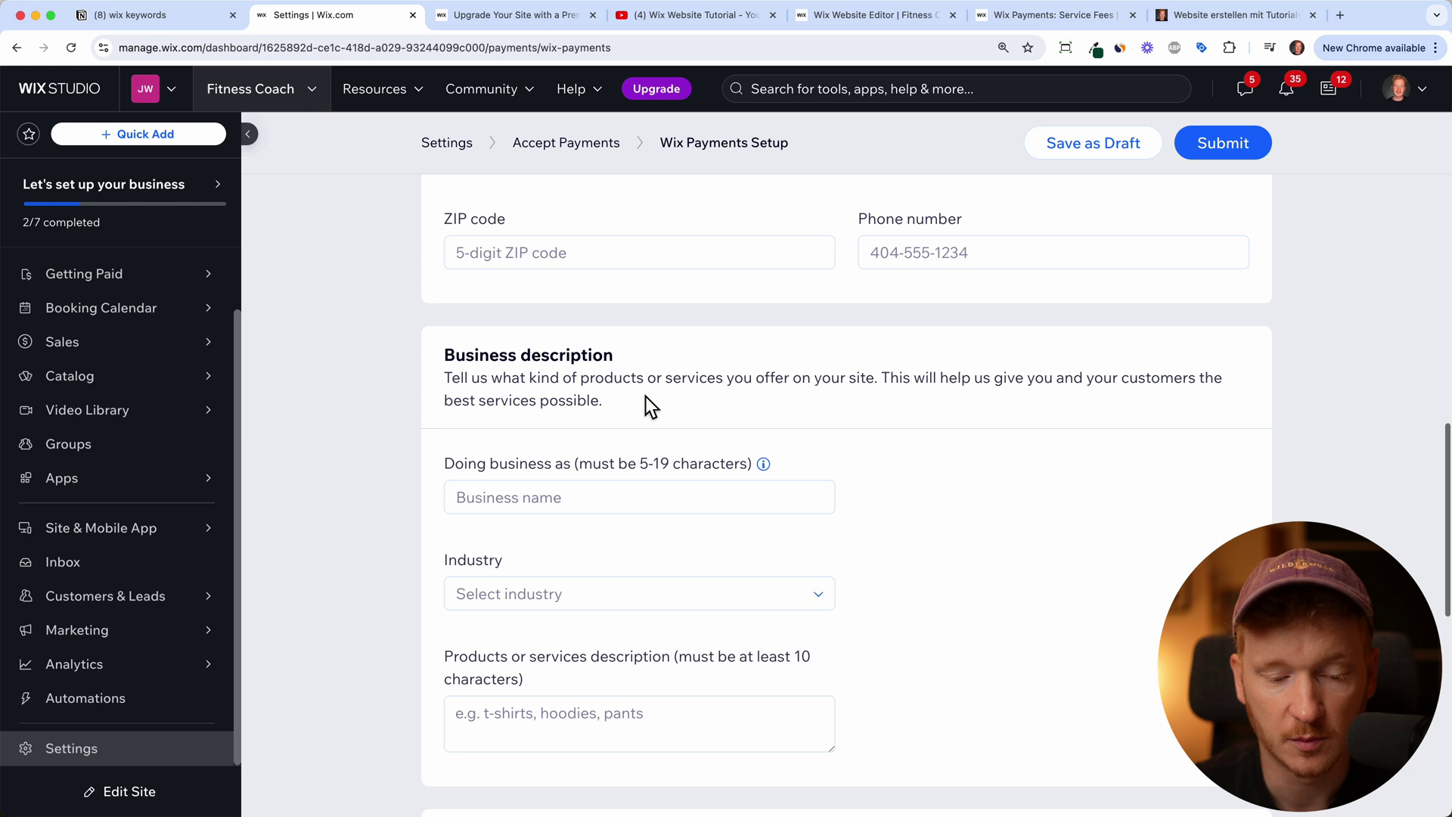
{"action": "scroll", "coordinate": [731, 548], "scroll_direction": "down", "scroll_amount": 7}
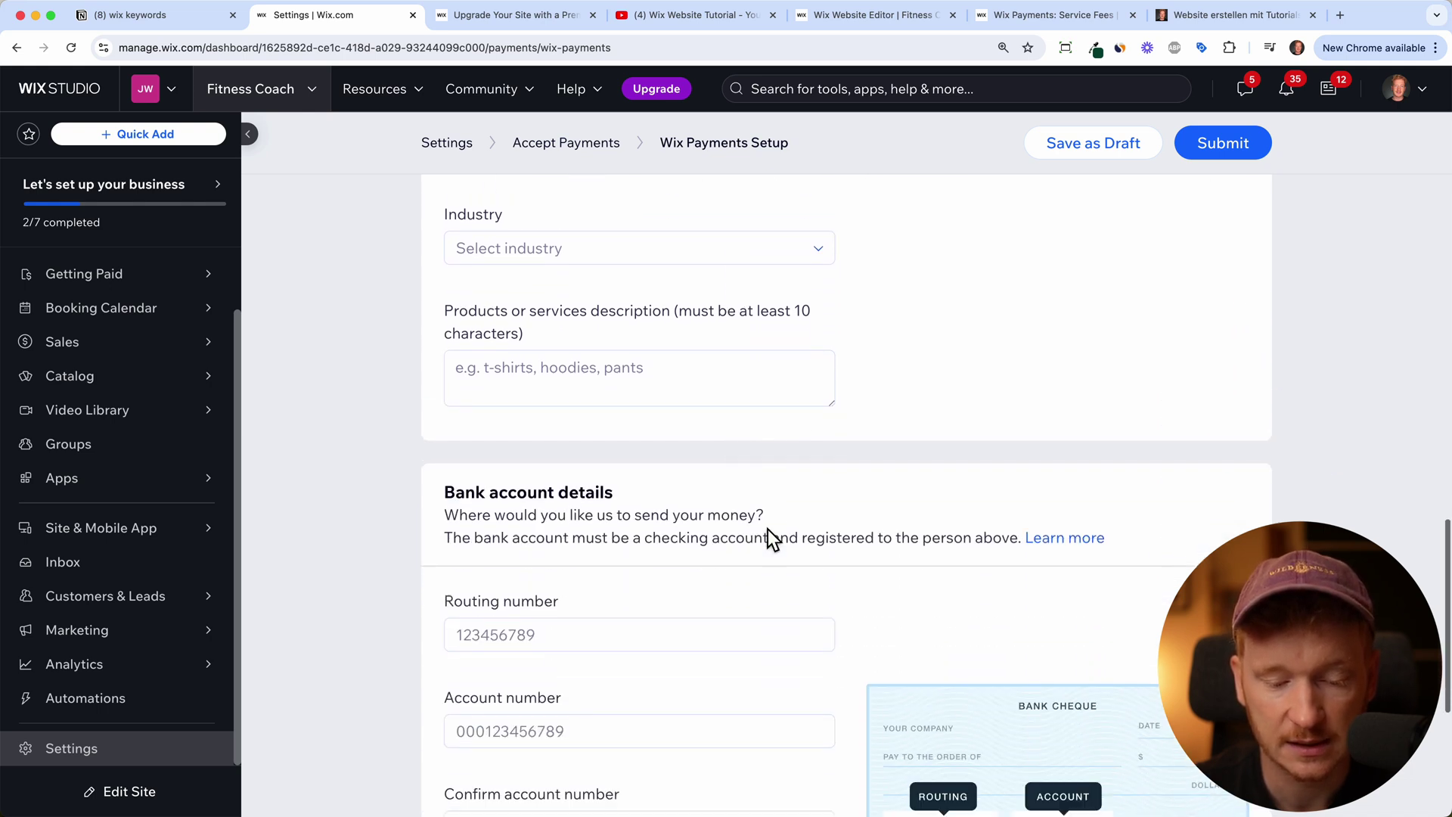
{"action": "scroll", "coordinate": [798, 643], "scroll_direction": "down", "scroll_amount": 3}
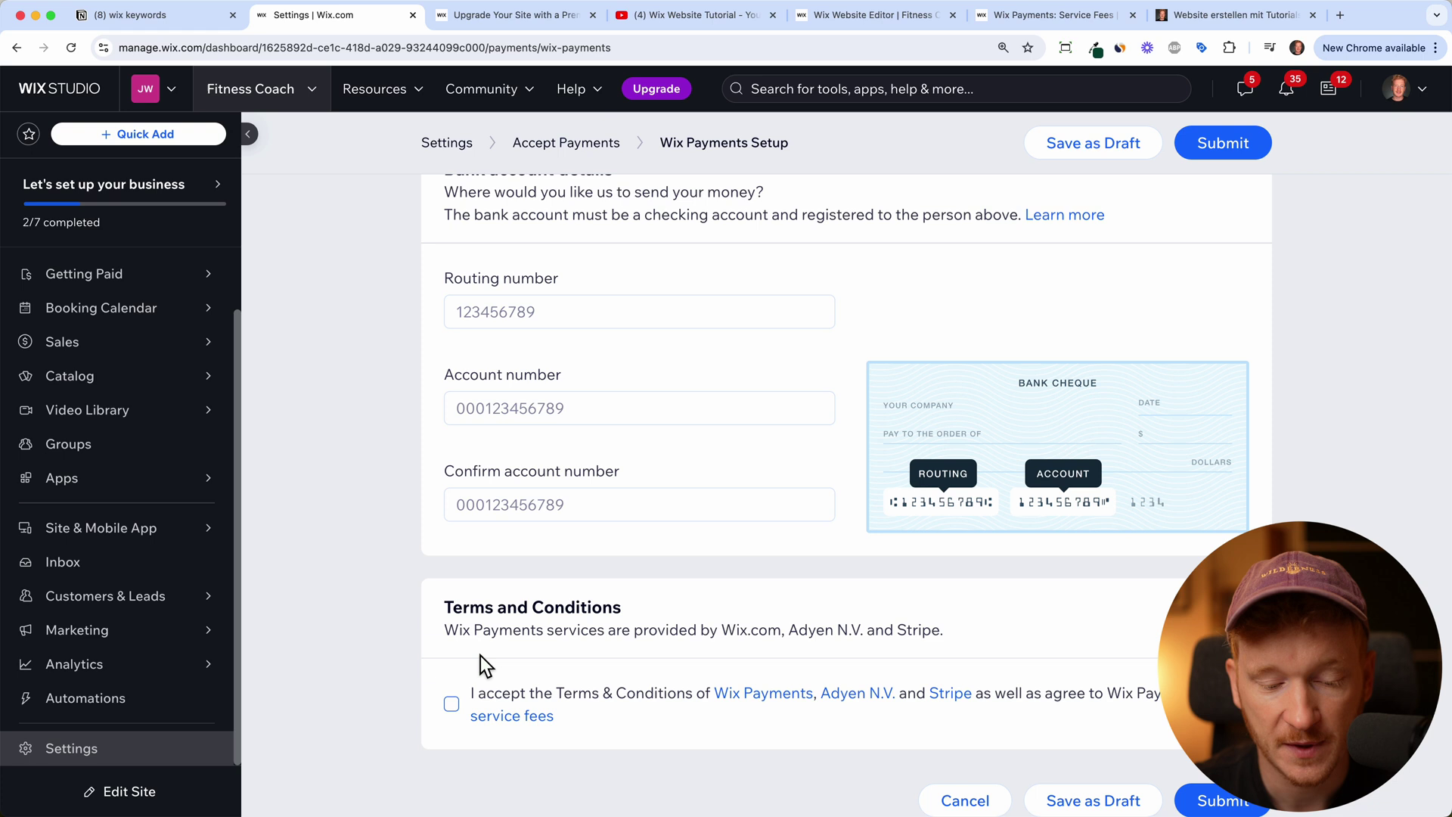
{"action": "scroll", "coordinate": [519, 660], "scroll_direction": "down", "scroll_amount": 1}
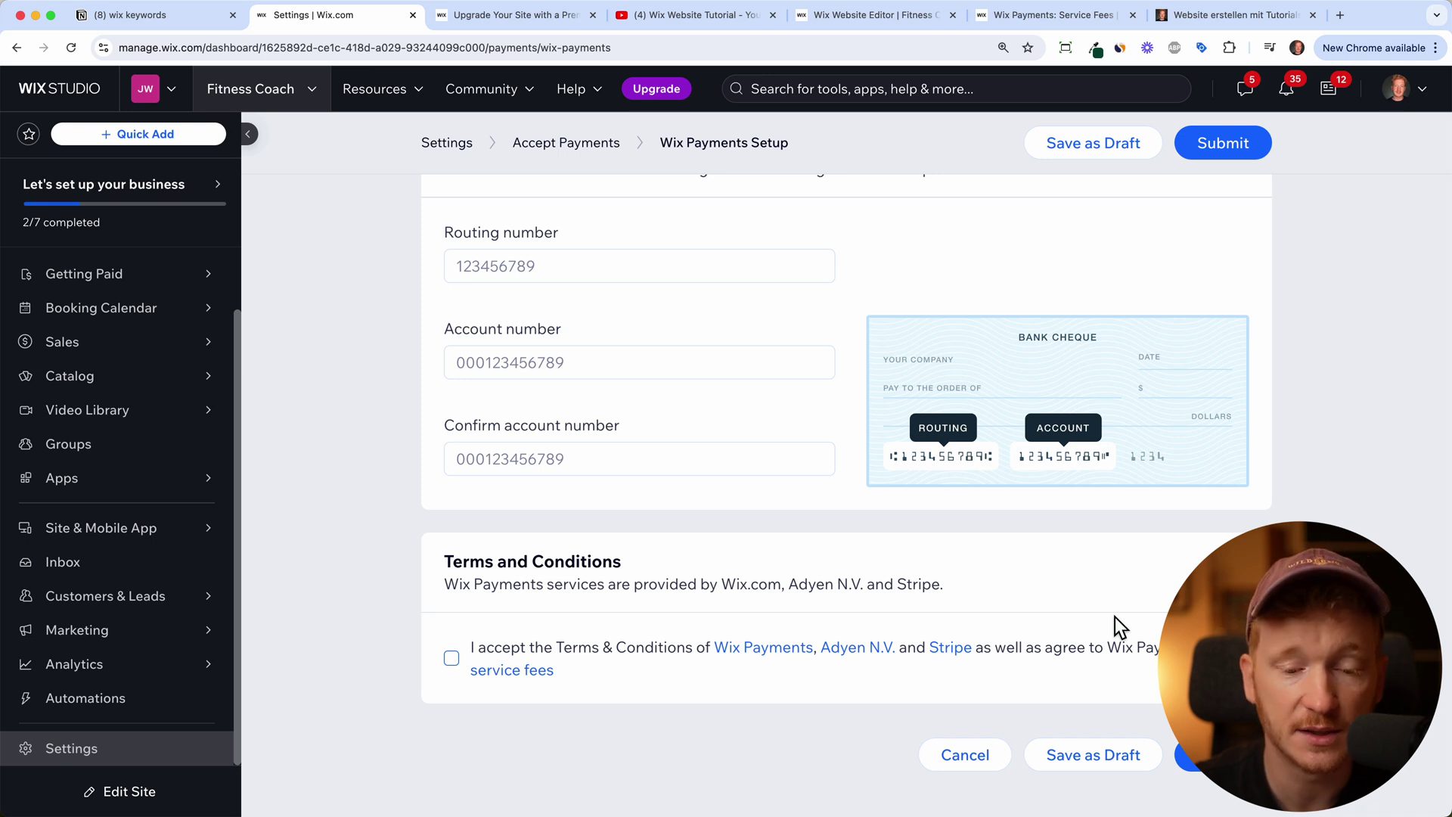
{"action": "scroll", "coordinate": [938, 324], "scroll_direction": "up", "scroll_amount": 15}
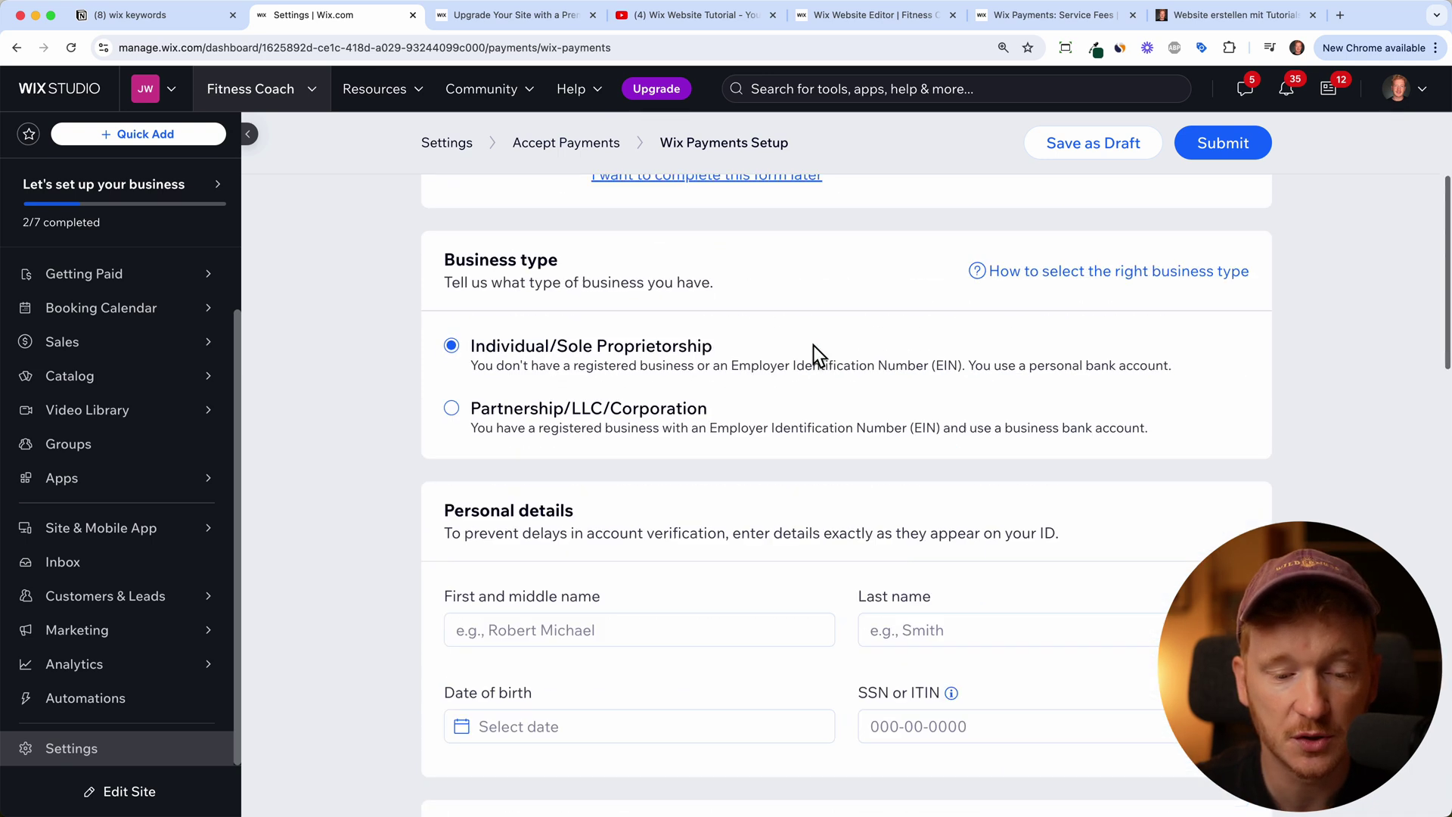
{"action": "scroll", "coordinate": [513, 227], "scroll_direction": "up", "scroll_amount": 5}
{"action": "left_click", "coordinate": [566, 143]}
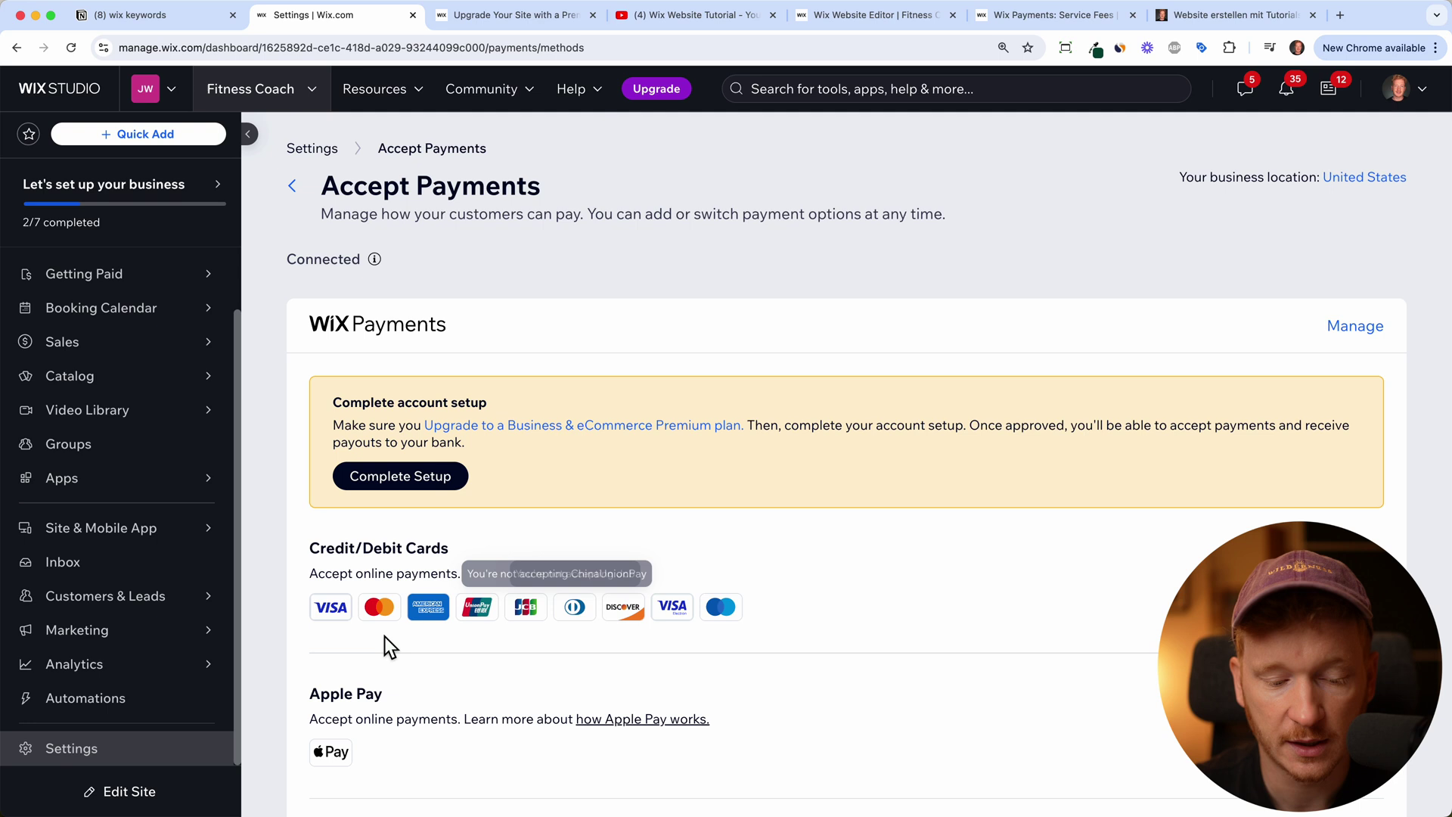
{"action": "scroll", "coordinate": [561, 752], "scroll_direction": "down", "scroll_amount": 4}
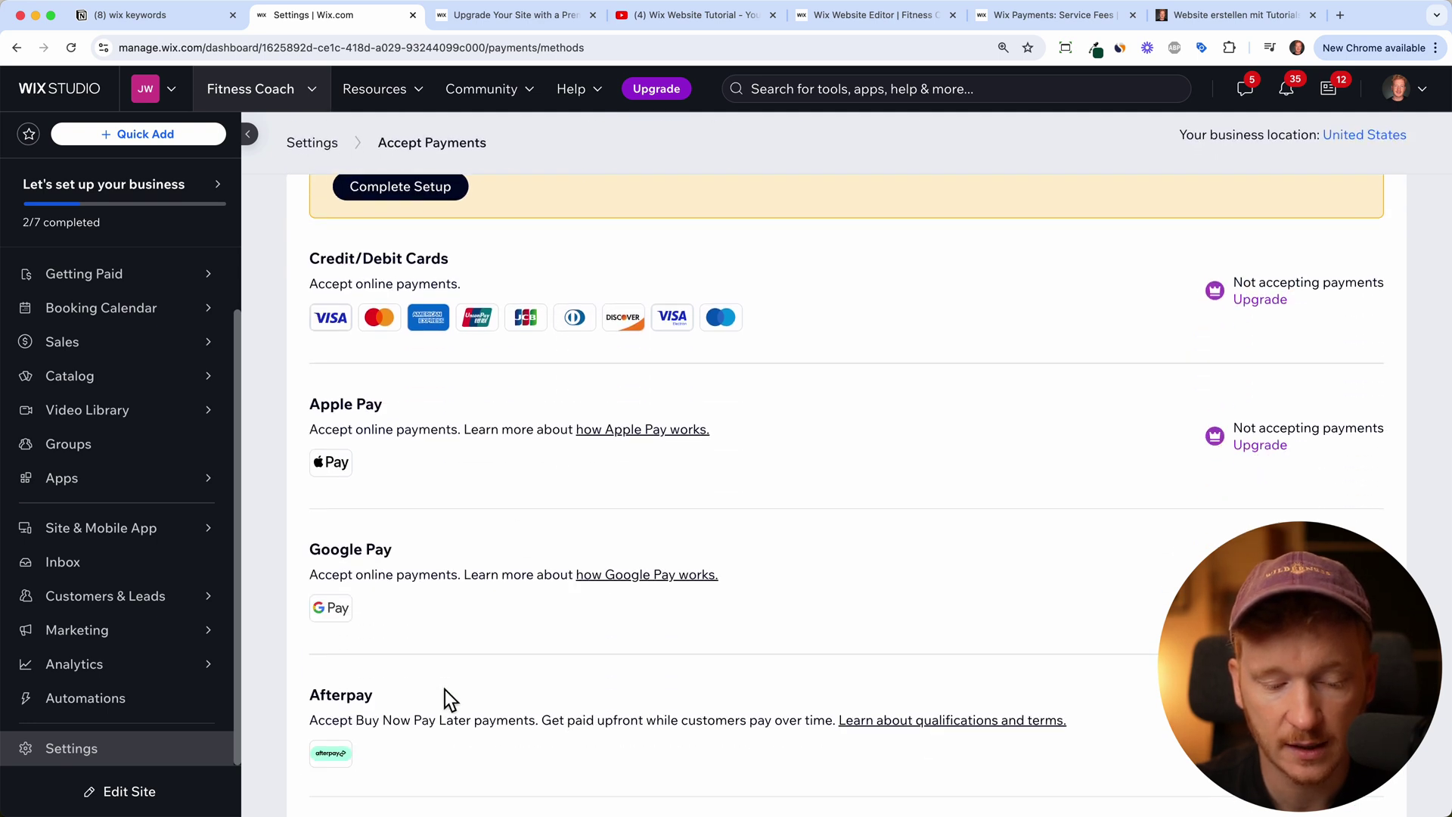
{"action": "scroll", "coordinate": [488, 681], "scroll_direction": "down", "scroll_amount": 6}
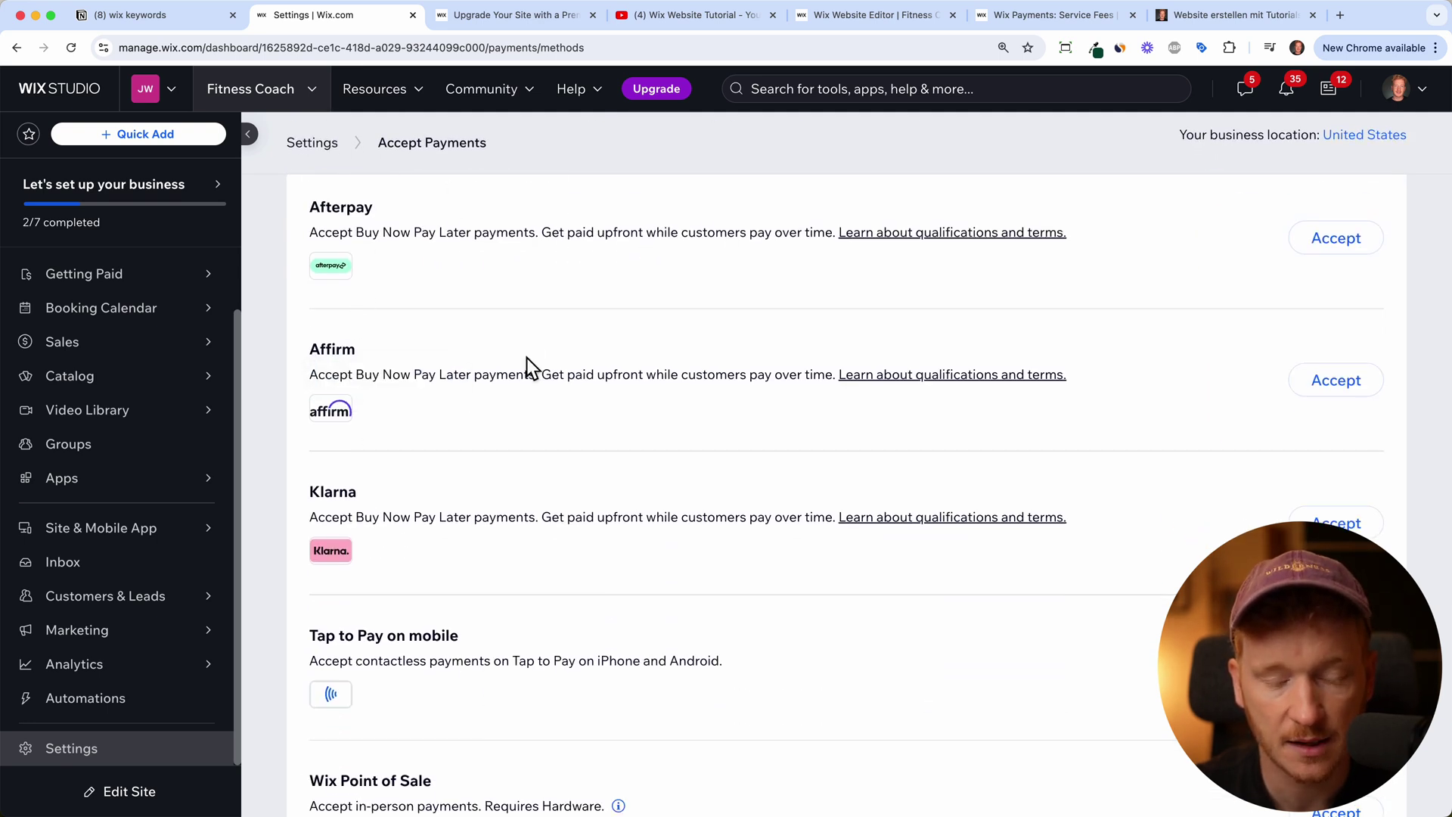
{"action": "scroll", "coordinate": [528, 340], "scroll_direction": "up", "scroll_amount": 1}
{"action": "scroll", "coordinate": [528, 335], "scroll_direction": "up", "scroll_amount": 10}
{"action": "scroll", "coordinate": [528, 334], "scroll_direction": "down", "scroll_amount": 1}
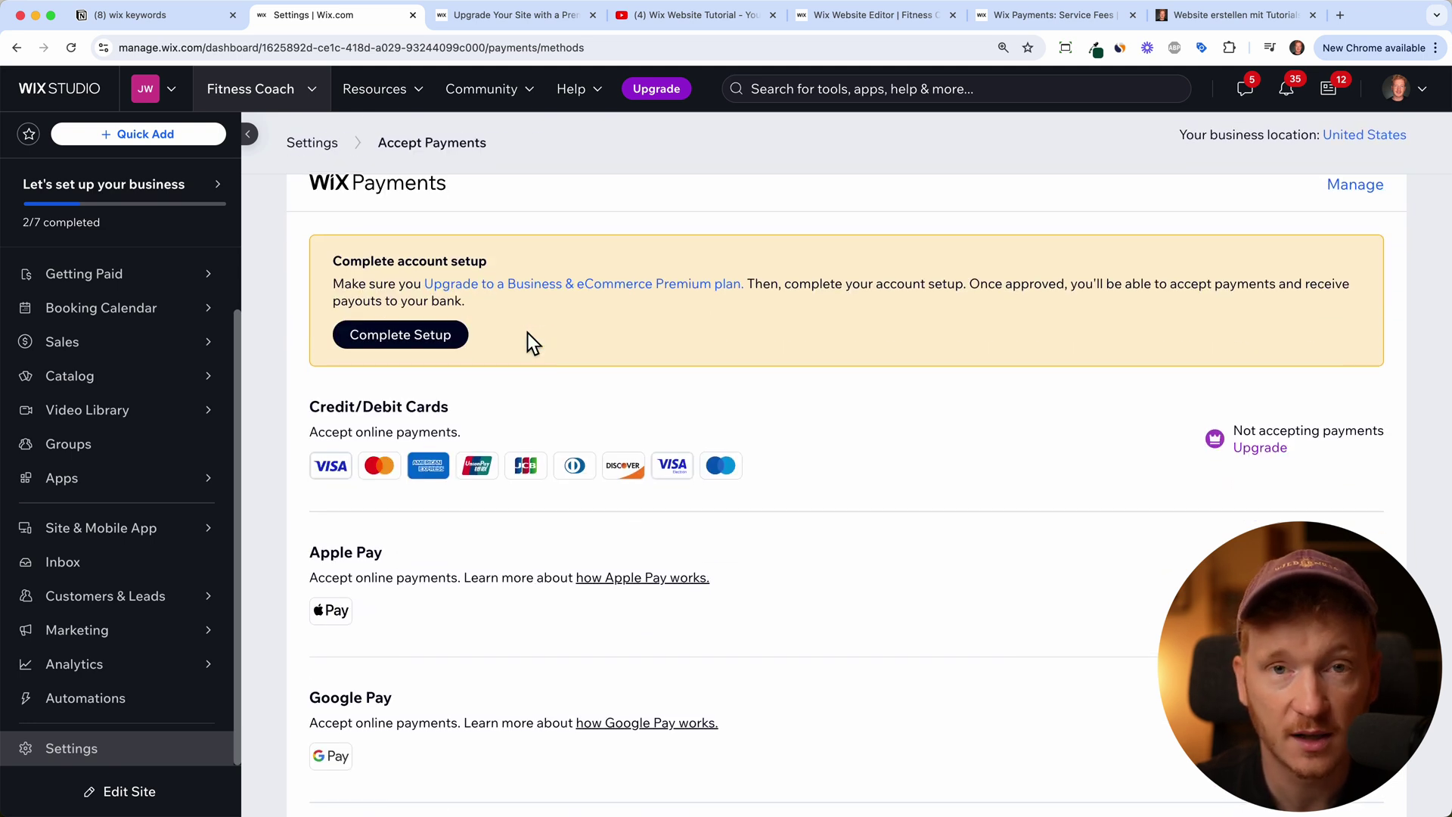
{"action": "left_click", "coordinate": [335, 146]}
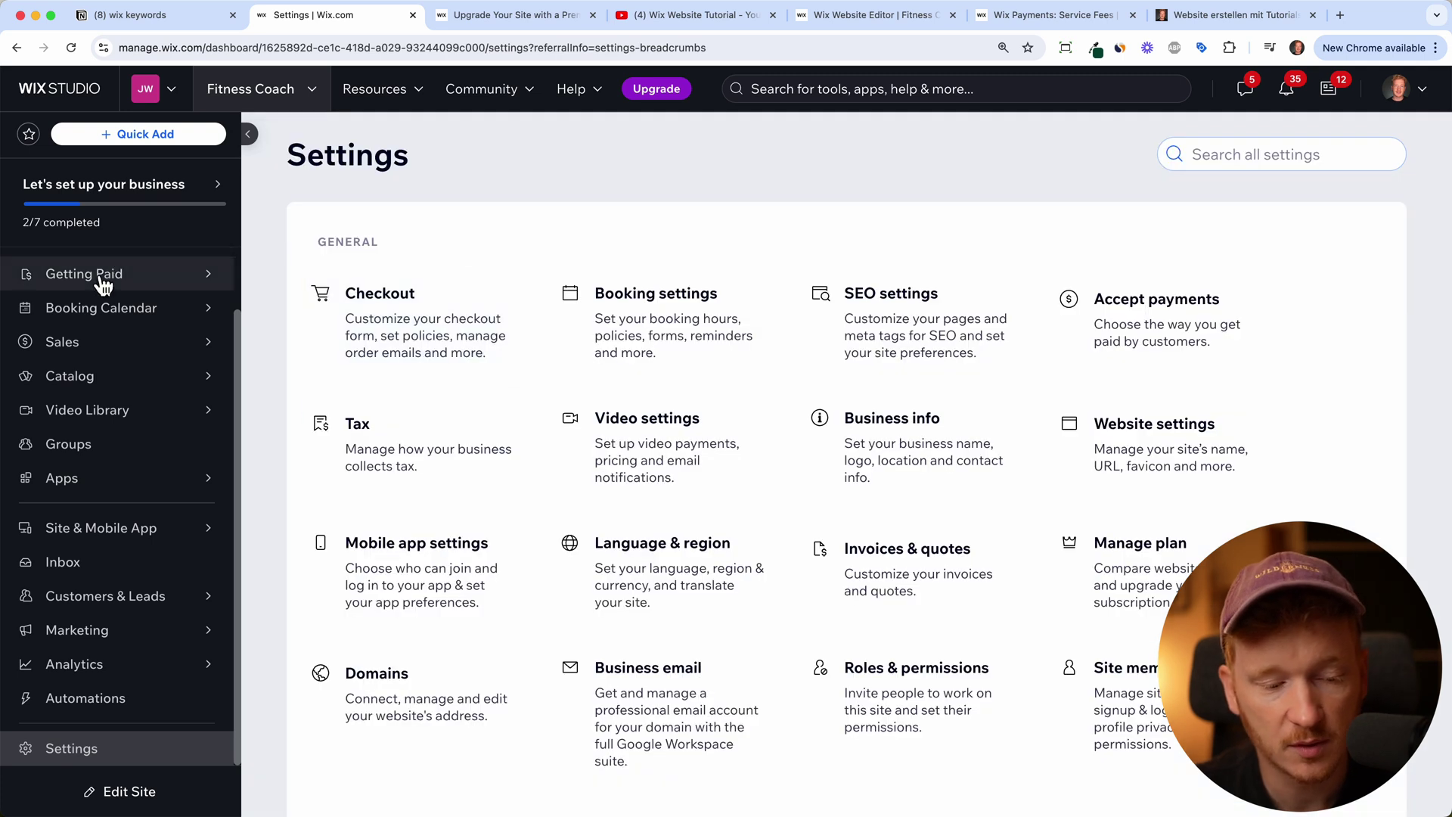
{"action": "scroll", "coordinate": [136, 310], "scroll_direction": "up", "scroll_amount": 2}
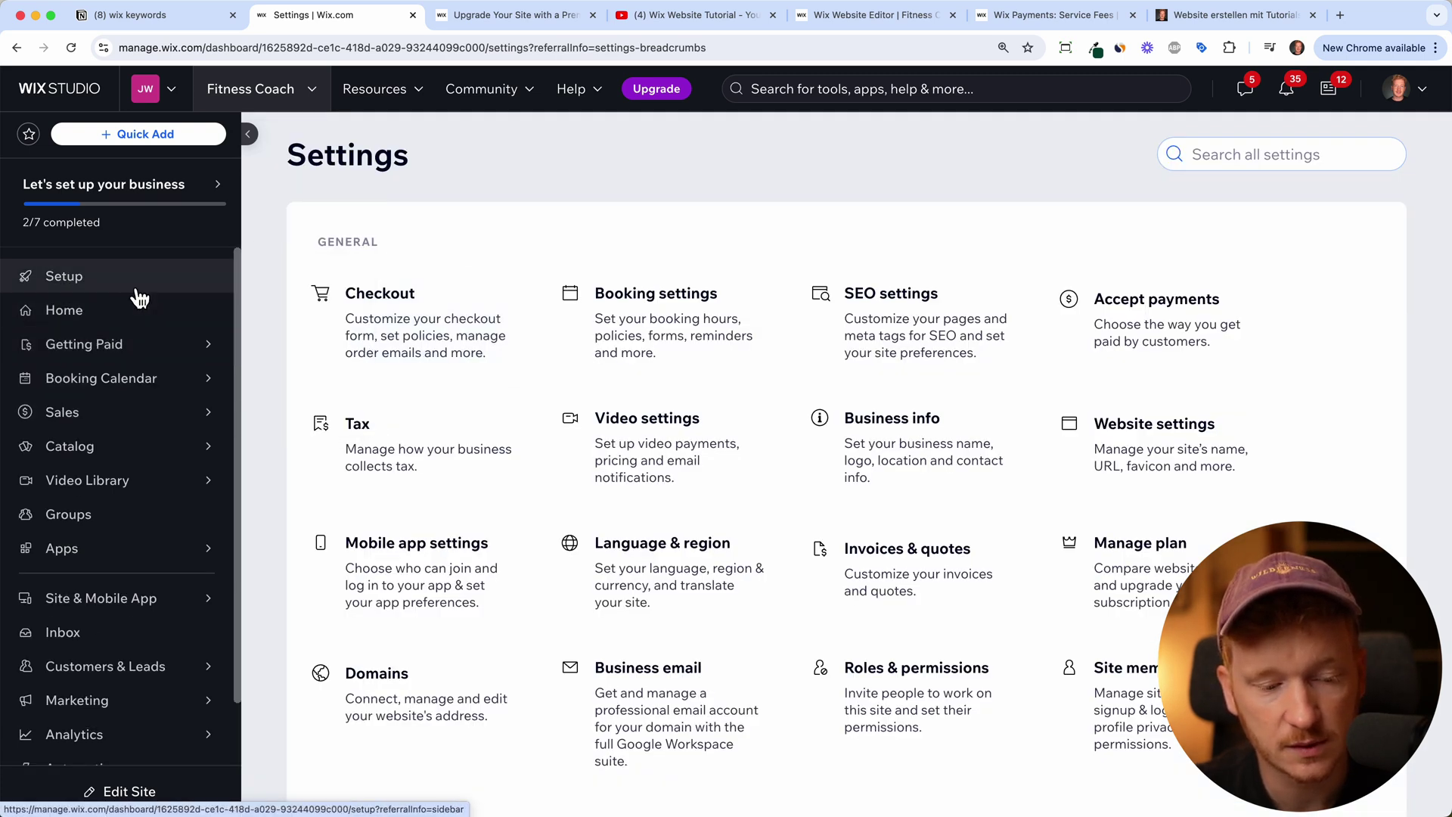
{"action": "left_click", "coordinate": [139, 295]}
{"action": "left_click", "coordinate": [1236, 522]}
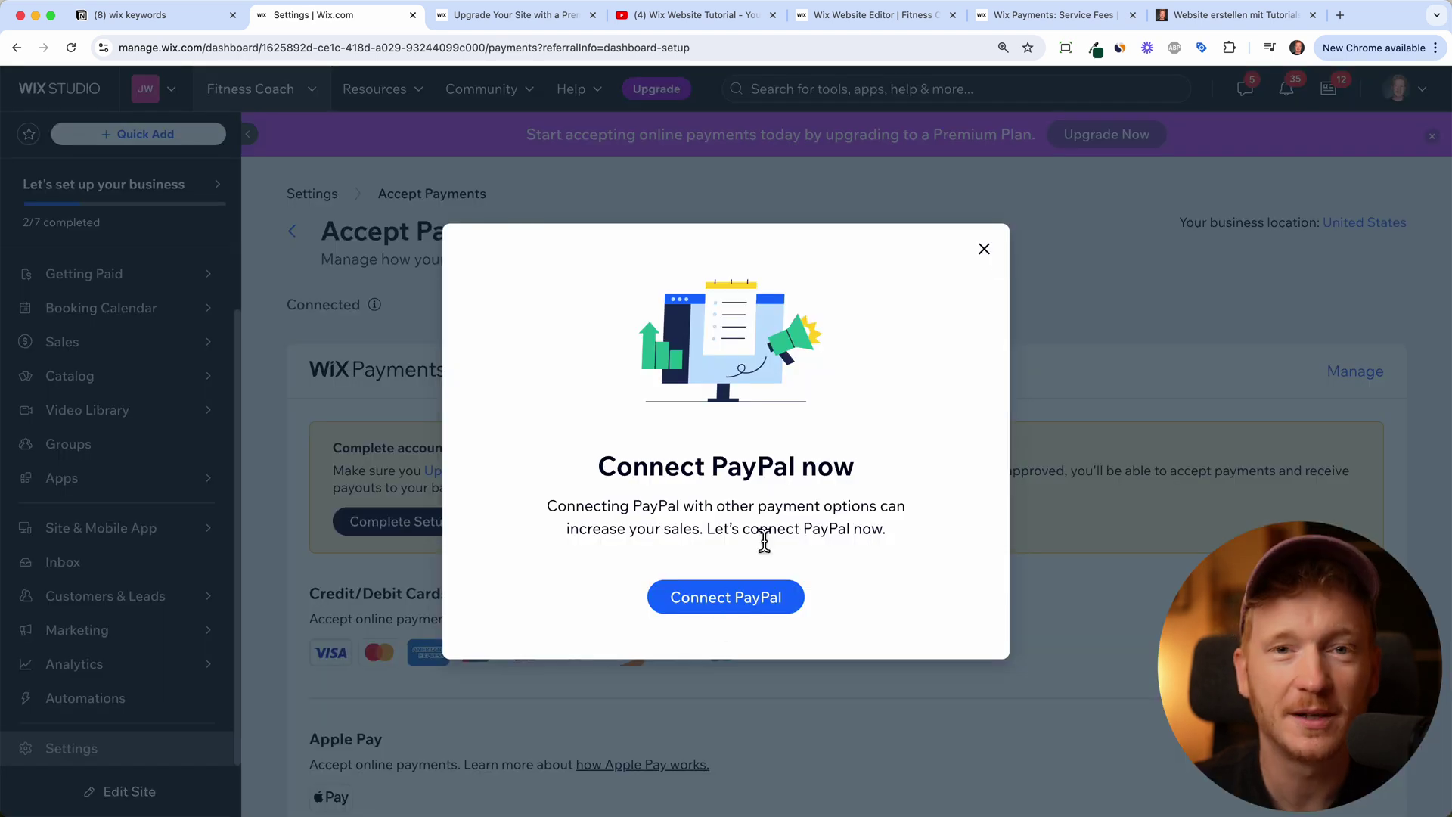
{"action": "left_click", "coordinate": [997, 262]}
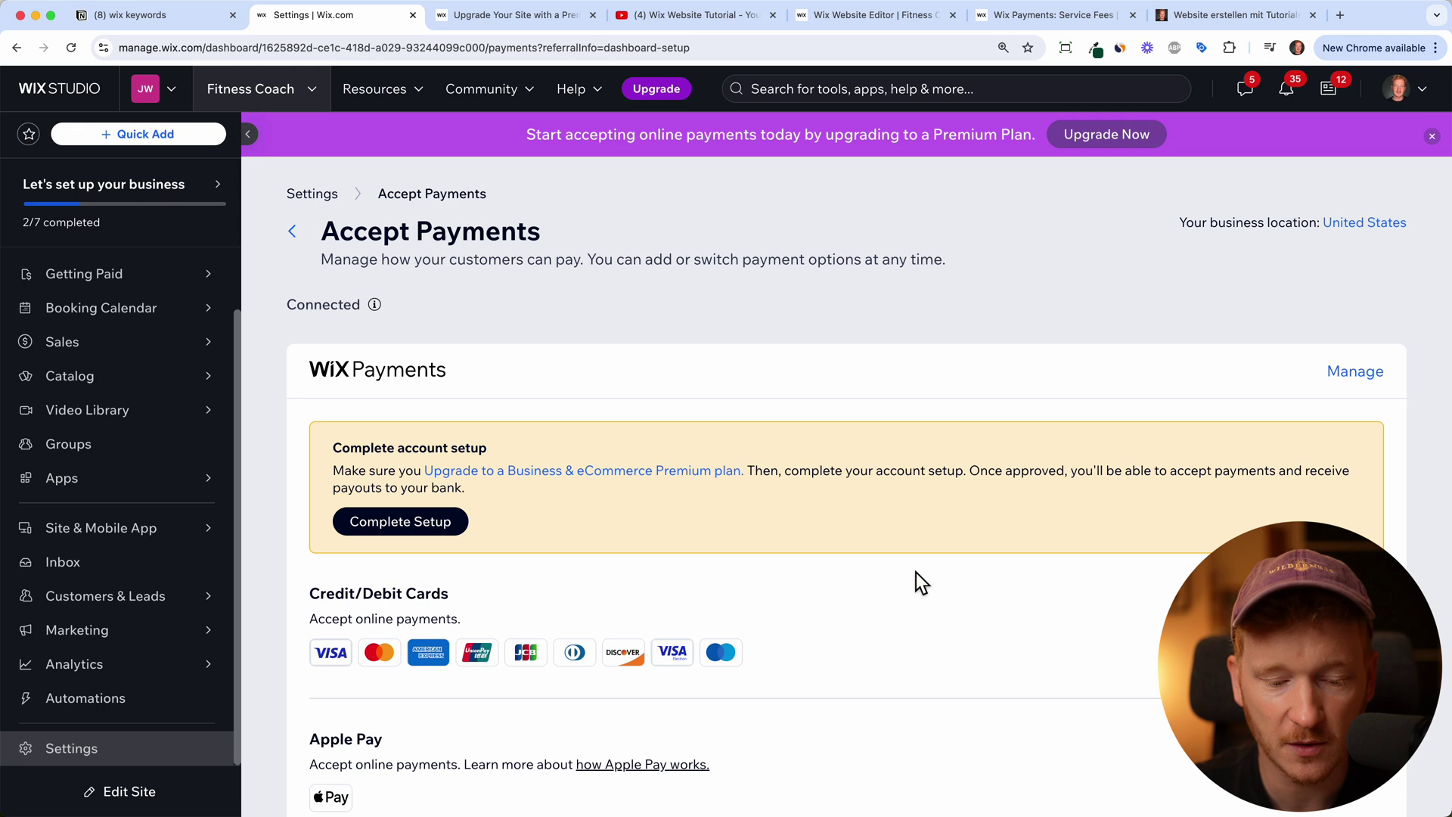
{"action": "scroll", "coordinate": [915, 578], "scroll_direction": "down", "scroll_amount": 5}
{"action": "scroll", "coordinate": [893, 575], "scroll_direction": "up", "scroll_amount": 5}
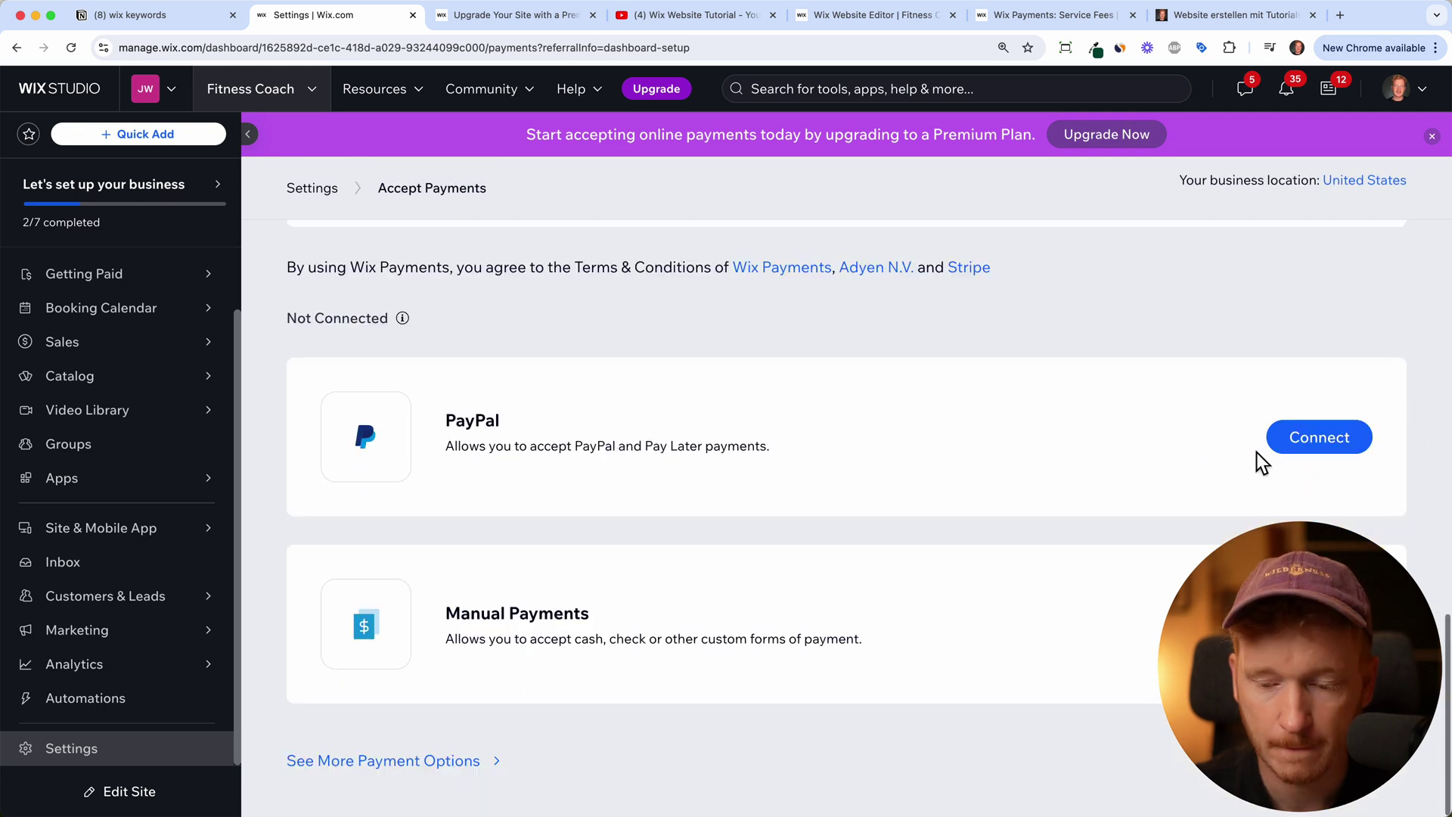
Step: Open the Connect PayPal page and select its PayPal account email field
{"action": "left_click", "coordinate": [1301, 447]}
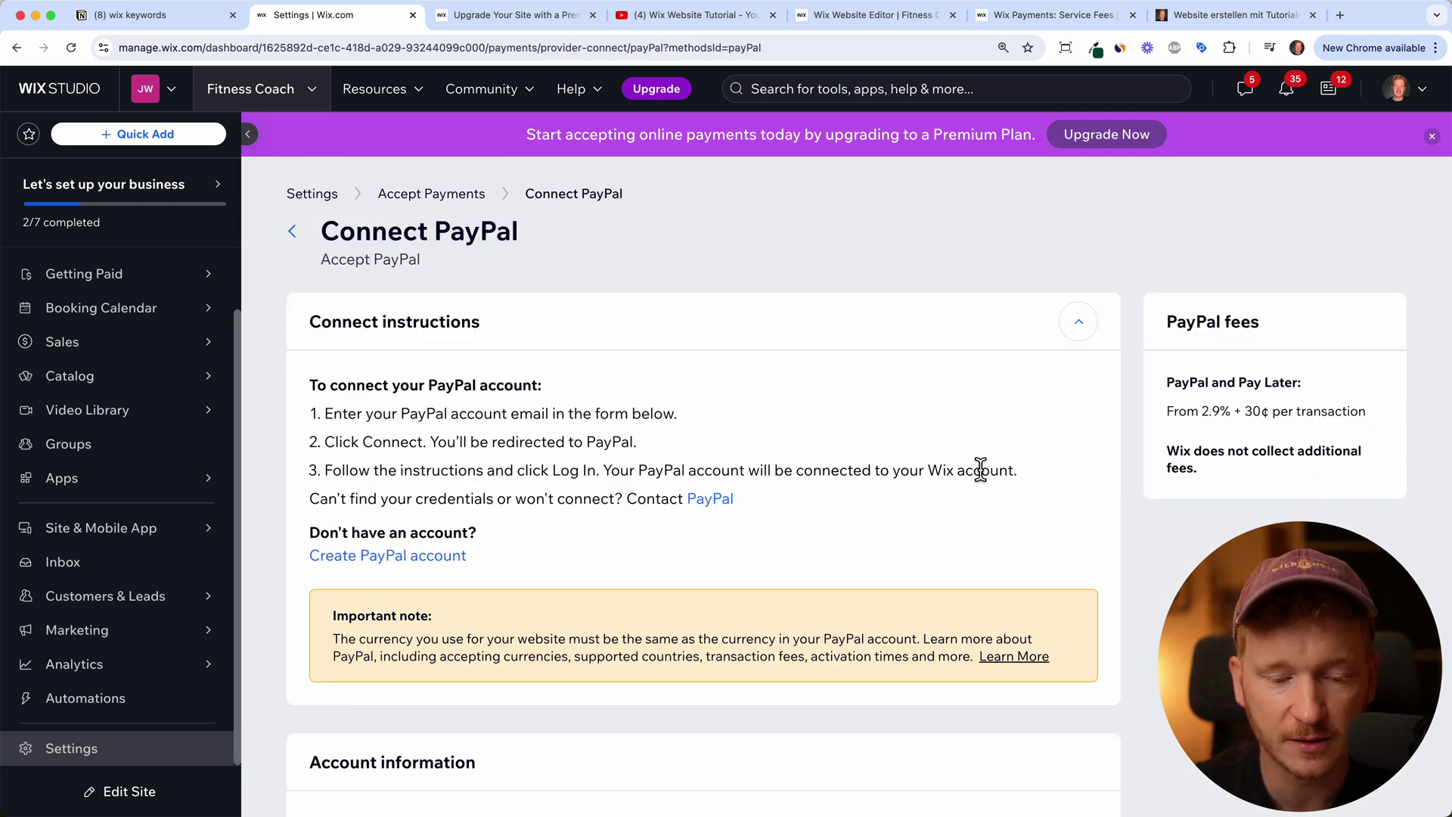
{"action": "scroll", "coordinate": [981, 470], "scroll_direction": "down", "scroll_amount": 3}
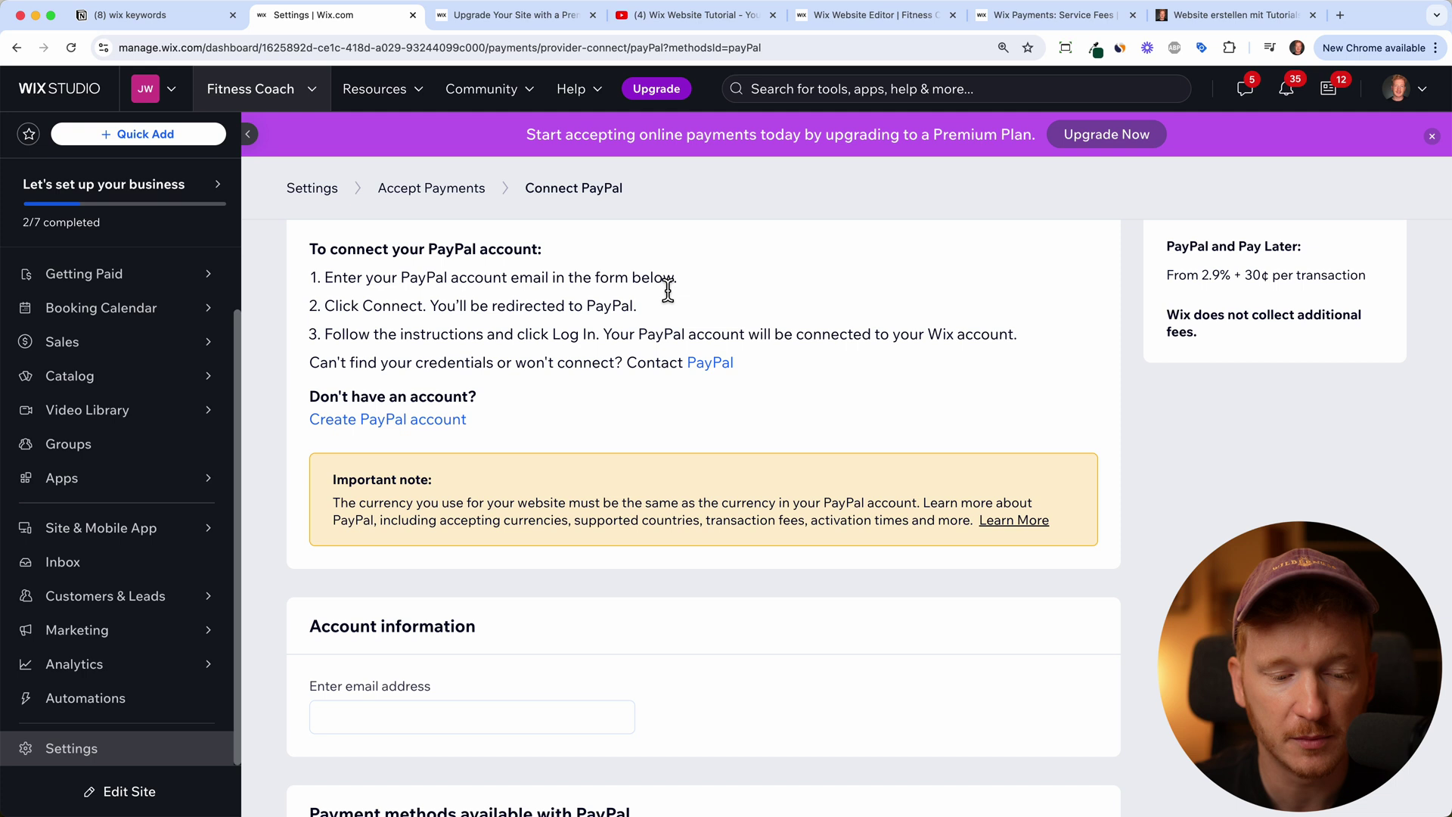
{"action": "scroll", "coordinate": [642, 376], "scroll_direction": "down", "scroll_amount": 2}
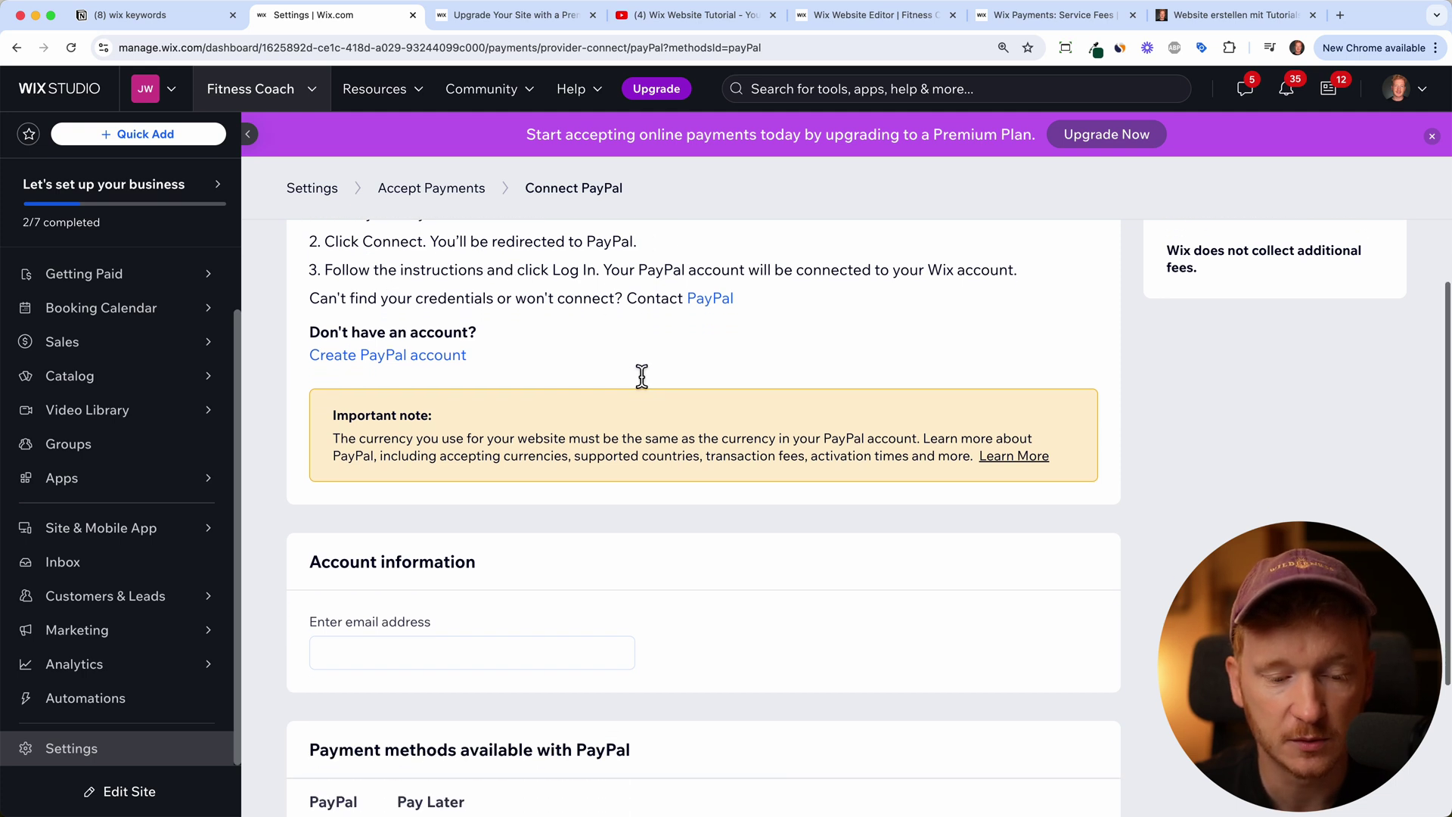
{"action": "left_click", "coordinate": [413, 655]}
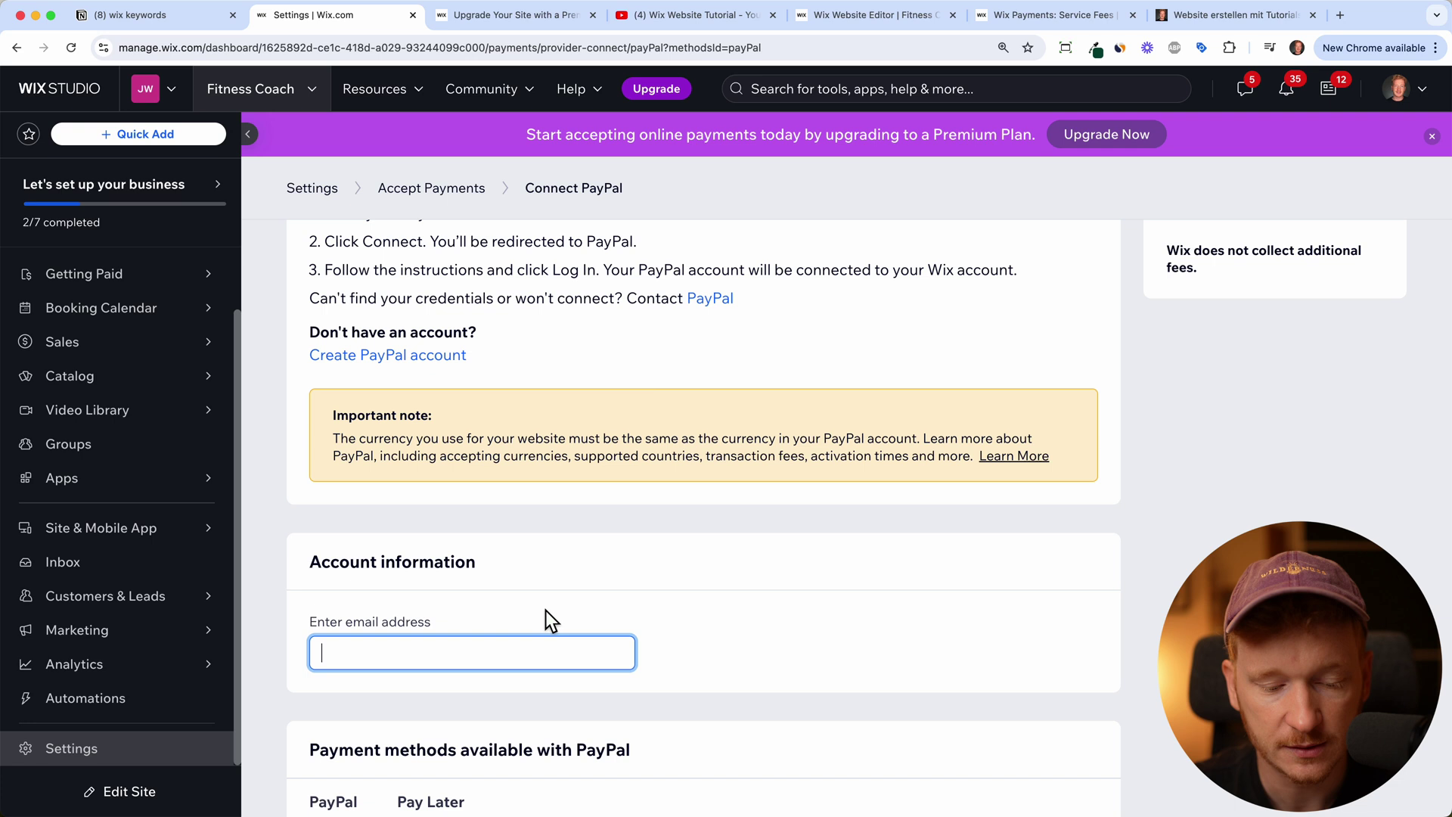
Step: Point out PayPal's fees of 2.9% + 30¢ per transaction in the right panel
{"action": "scroll", "coordinate": [546, 611], "scroll_direction": "down", "scroll_amount": 3}
{"action": "scroll", "coordinate": [742, 606], "scroll_direction": "down", "scroll_amount": 1}
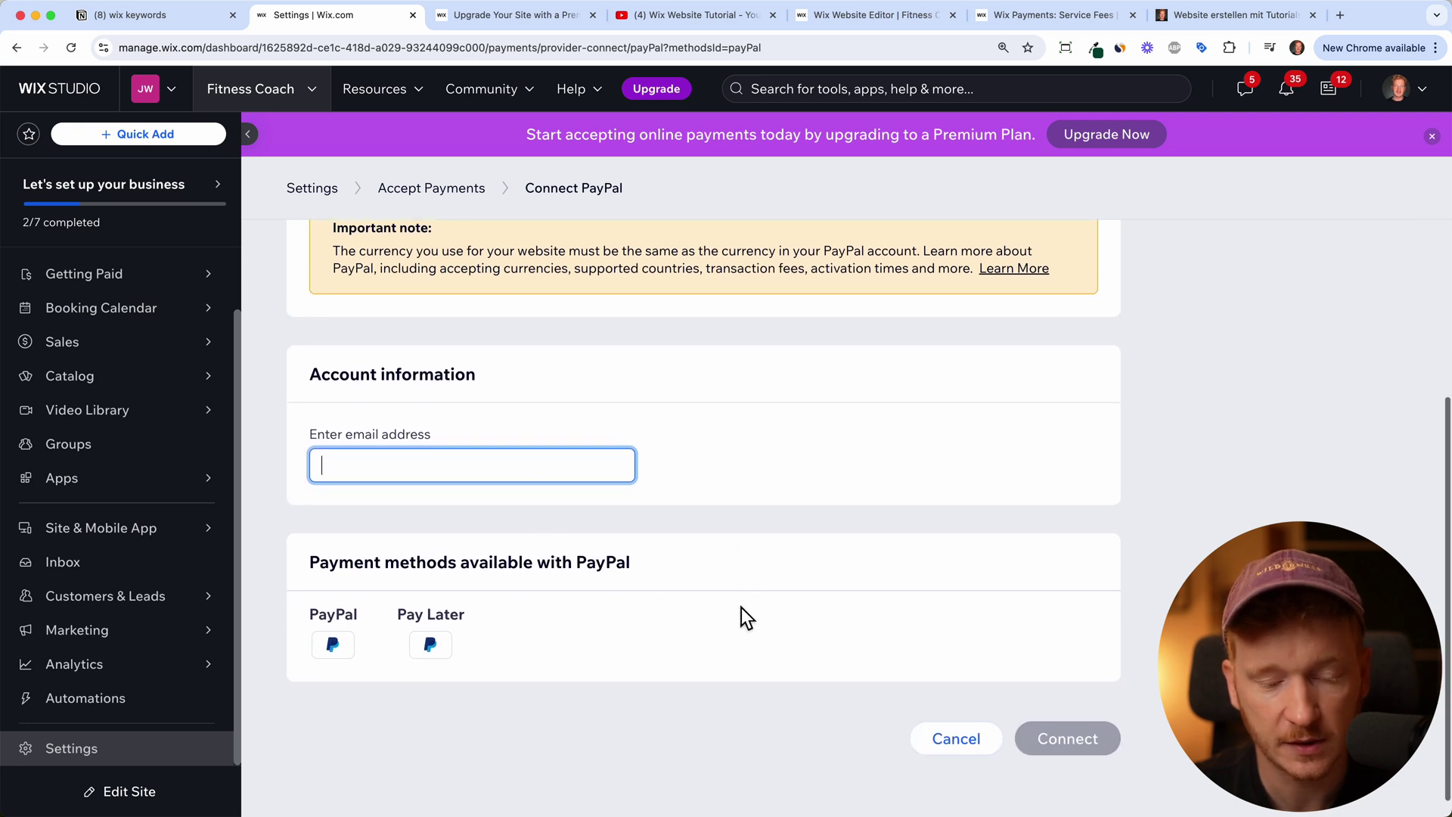
{"action": "scroll", "coordinate": [772, 503], "scroll_direction": "up", "scroll_amount": 5}
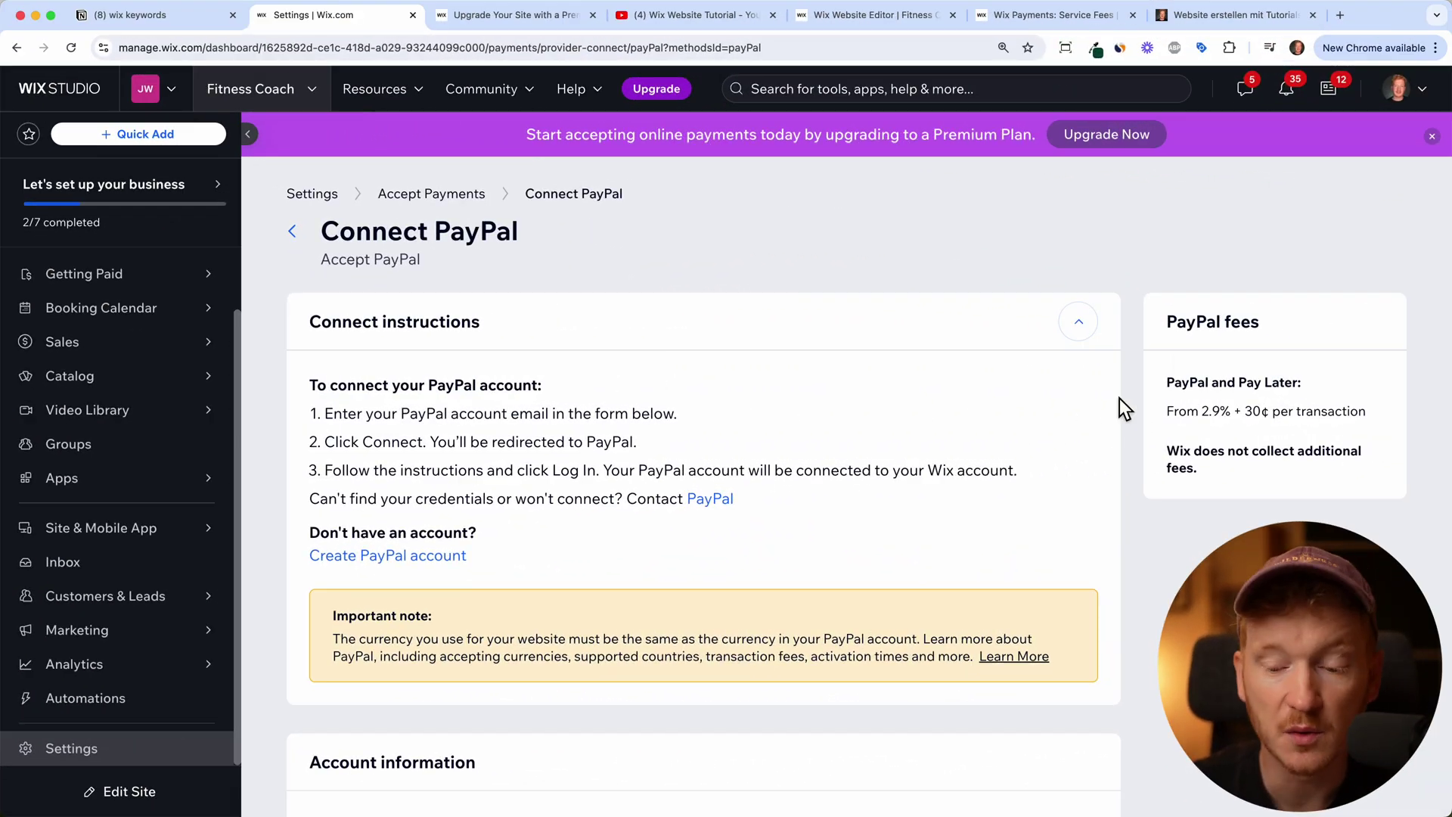
{"action": "left_click_drag", "start_coordinate": [1174, 333], "coordinate": [1268, 330]}
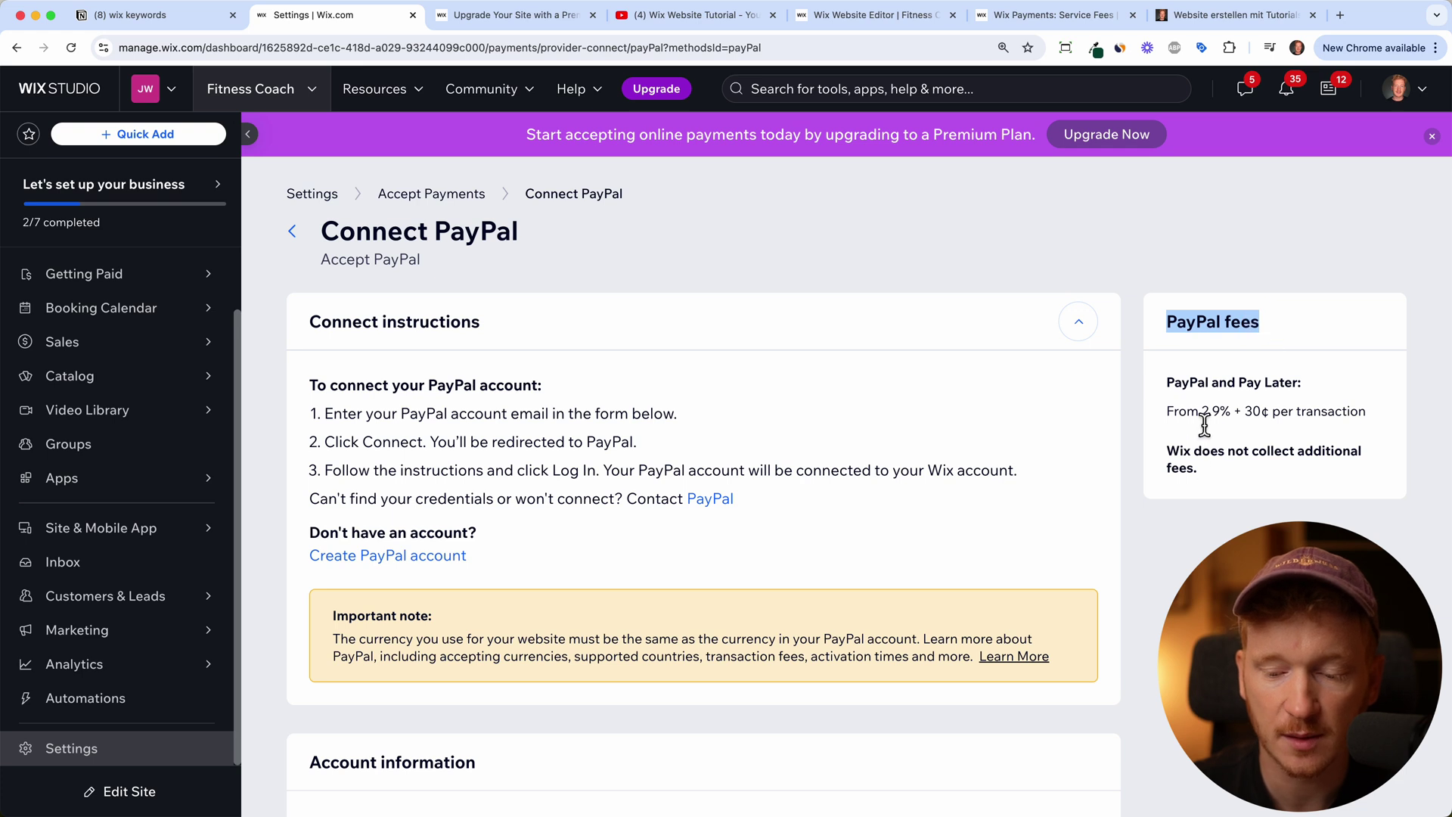
{"action": "left_click_drag", "start_coordinate": [1253, 415], "coordinate": [1309, 422]}
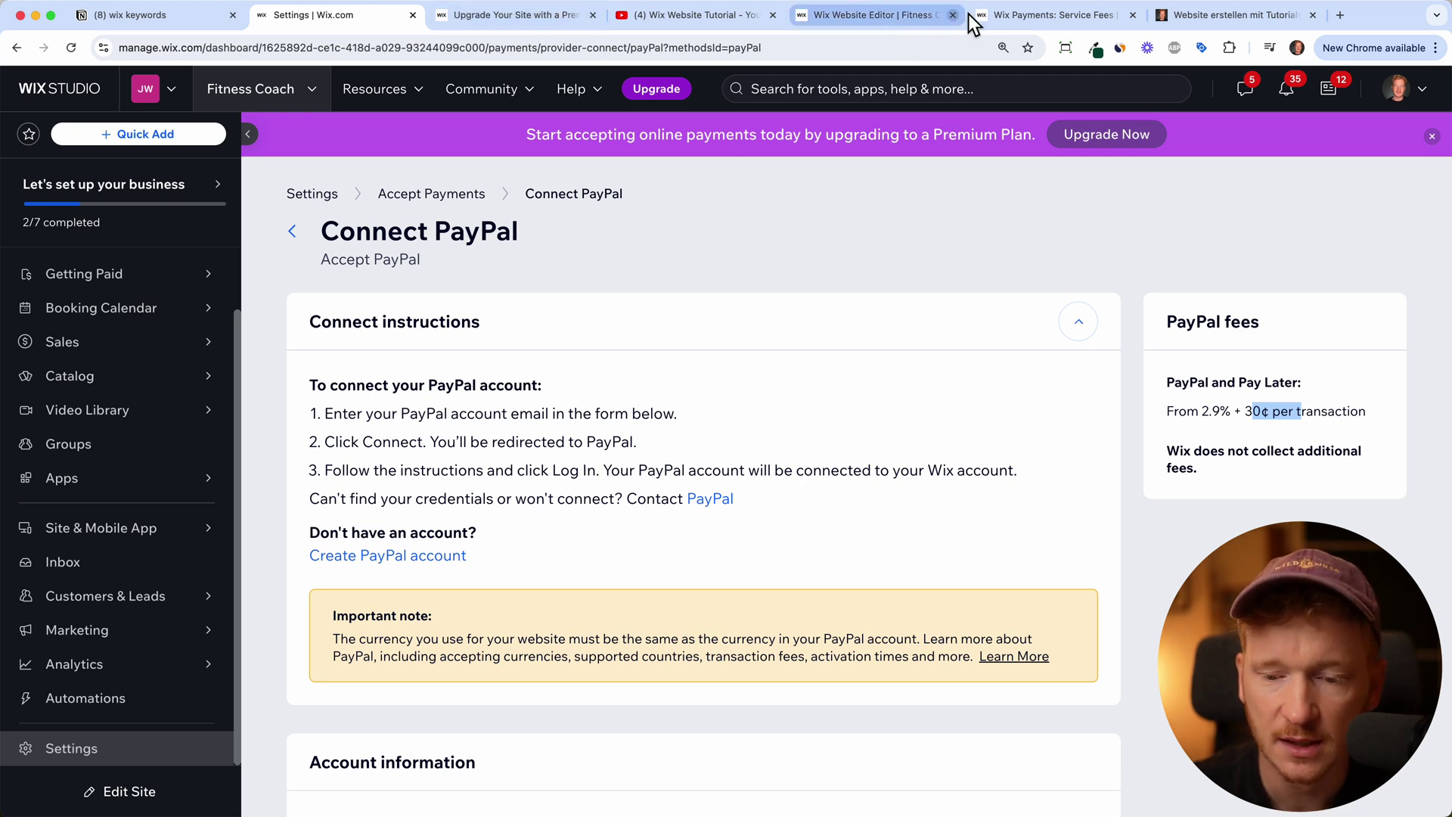
Step: Compare the US service fees with the expanded EU Countries fees, then return to Connect PayPal
{"action": "left_click", "coordinate": [1025, 12]}
{"action": "scroll", "coordinate": [711, 333], "scroll_direction": "down", "scroll_amount": 2}
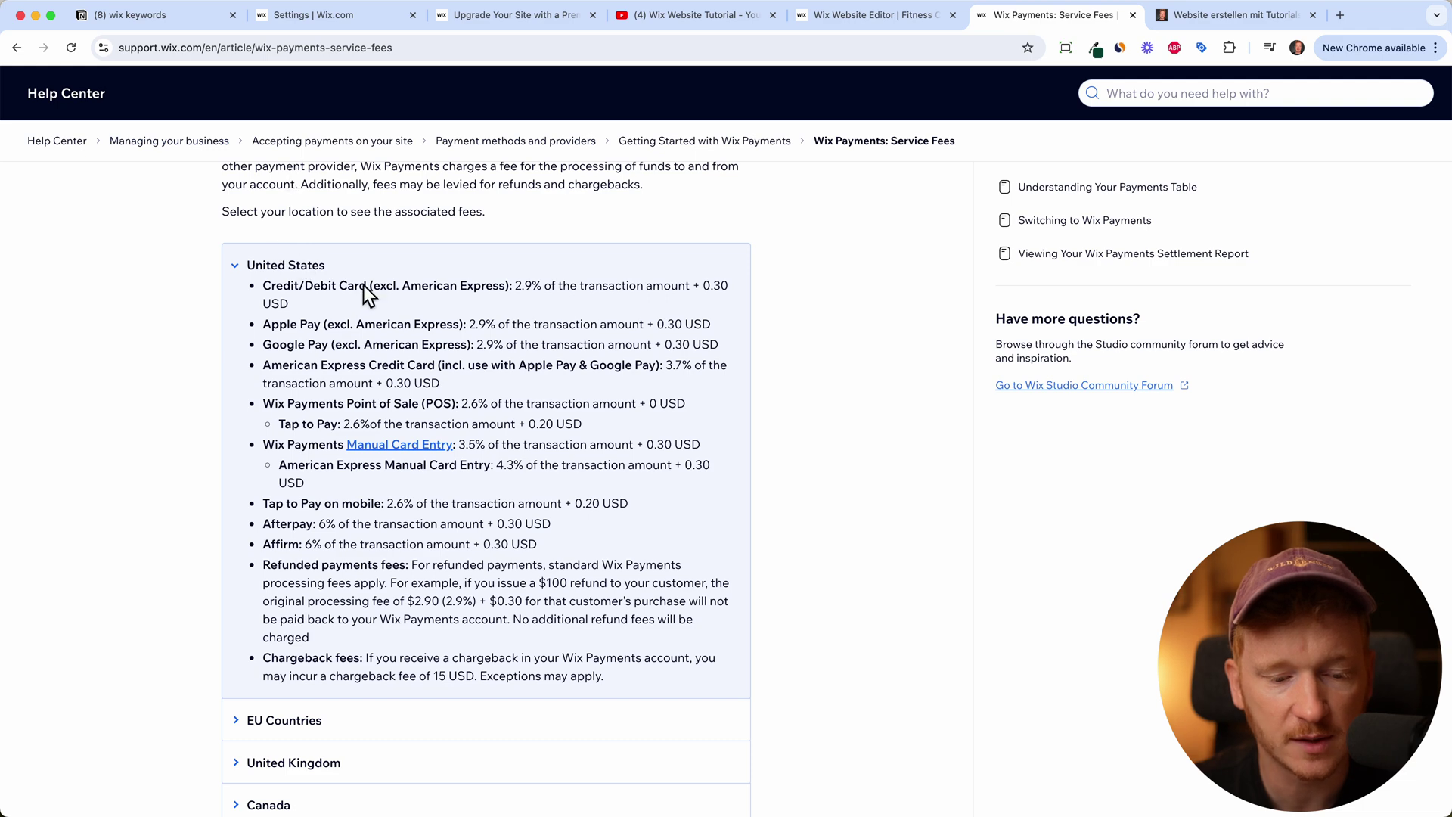
{"action": "scroll", "coordinate": [531, 385], "scroll_direction": "down", "scroll_amount": 1}
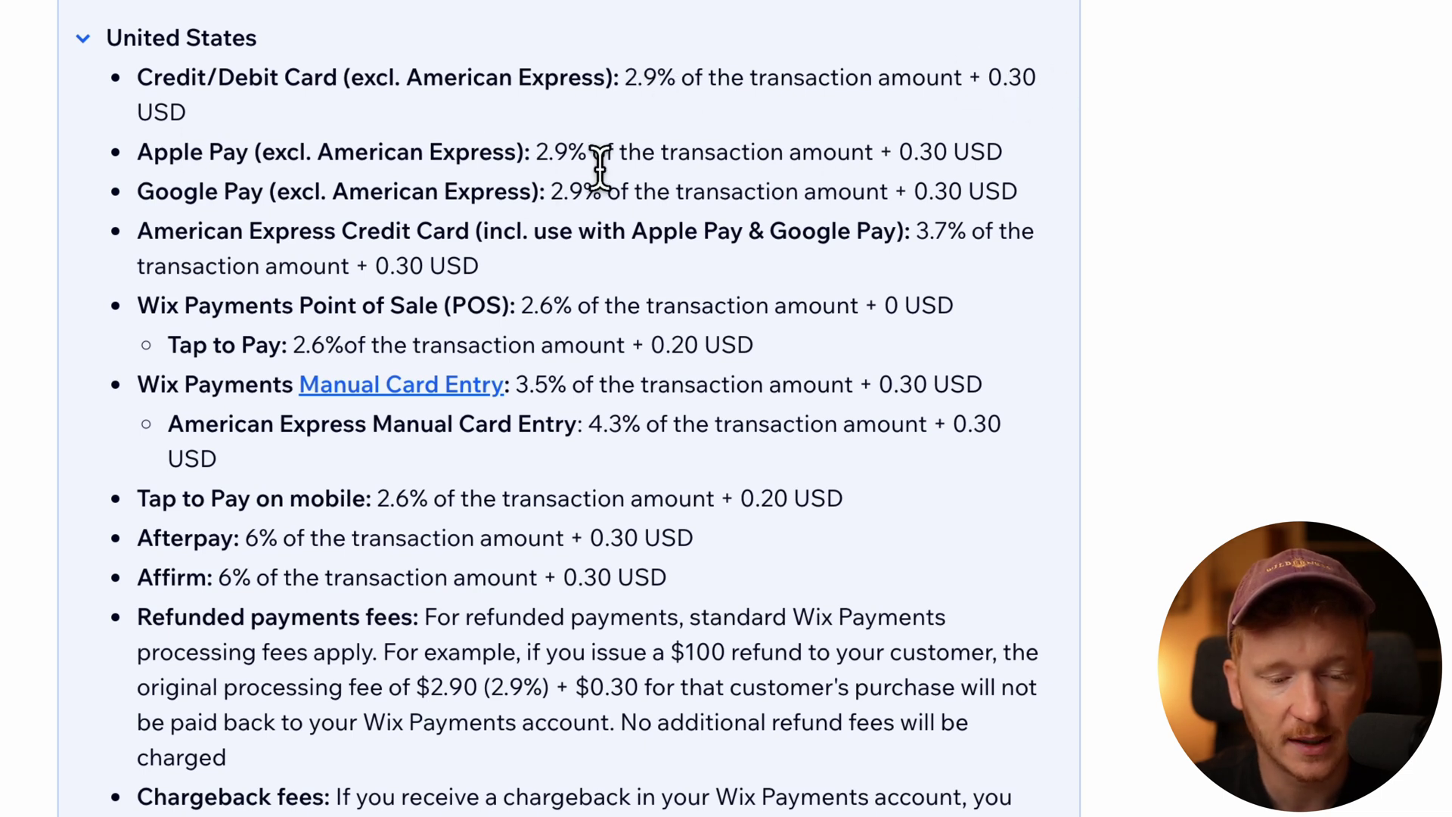
{"action": "scroll", "coordinate": [637, 325], "scroll_direction": "down", "scroll_amount": 3}
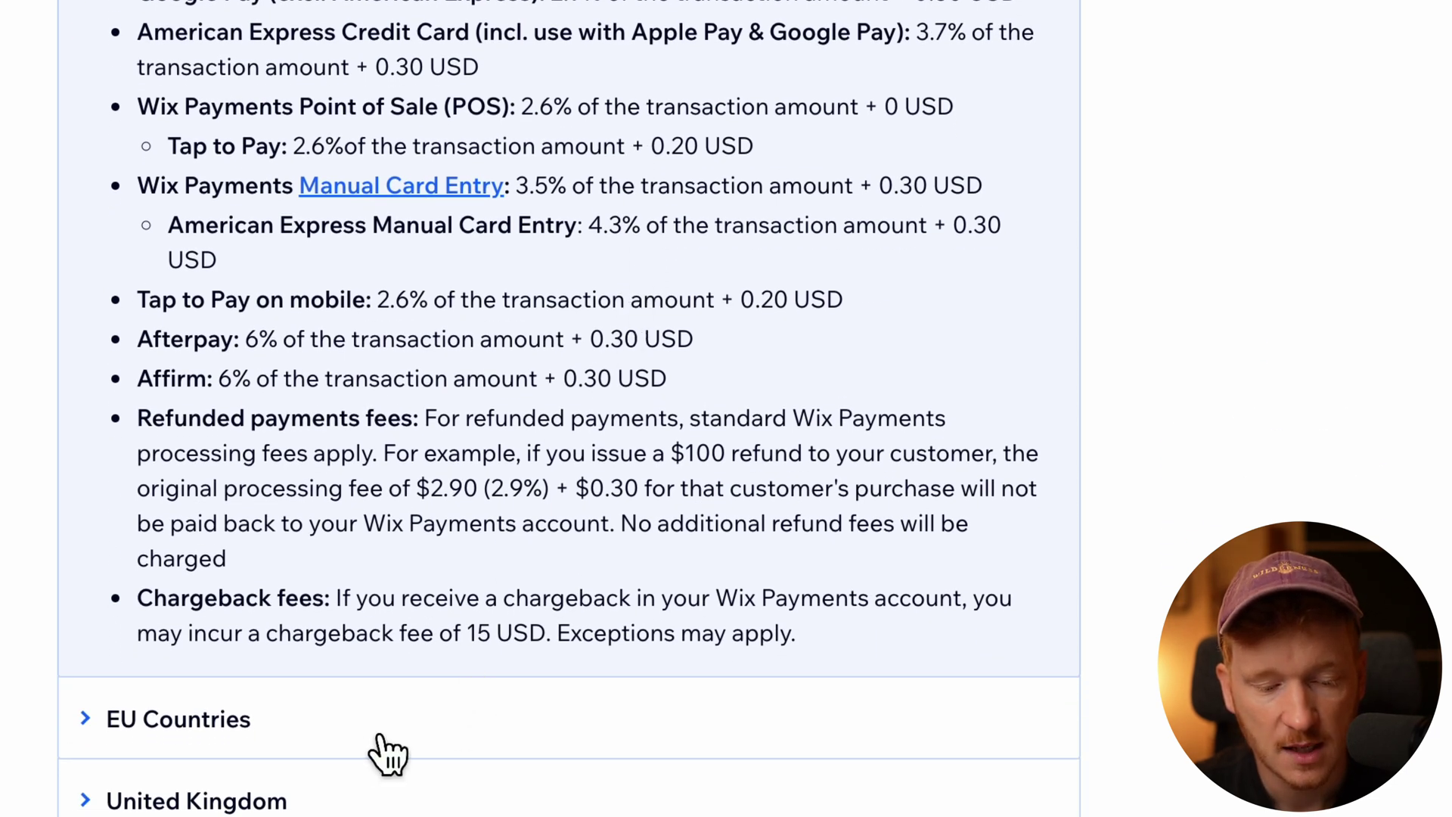
{"action": "left_click", "coordinate": [113, 749]}
{"action": "scroll", "coordinate": [487, 747], "scroll_direction": "down", "scroll_amount": 4}
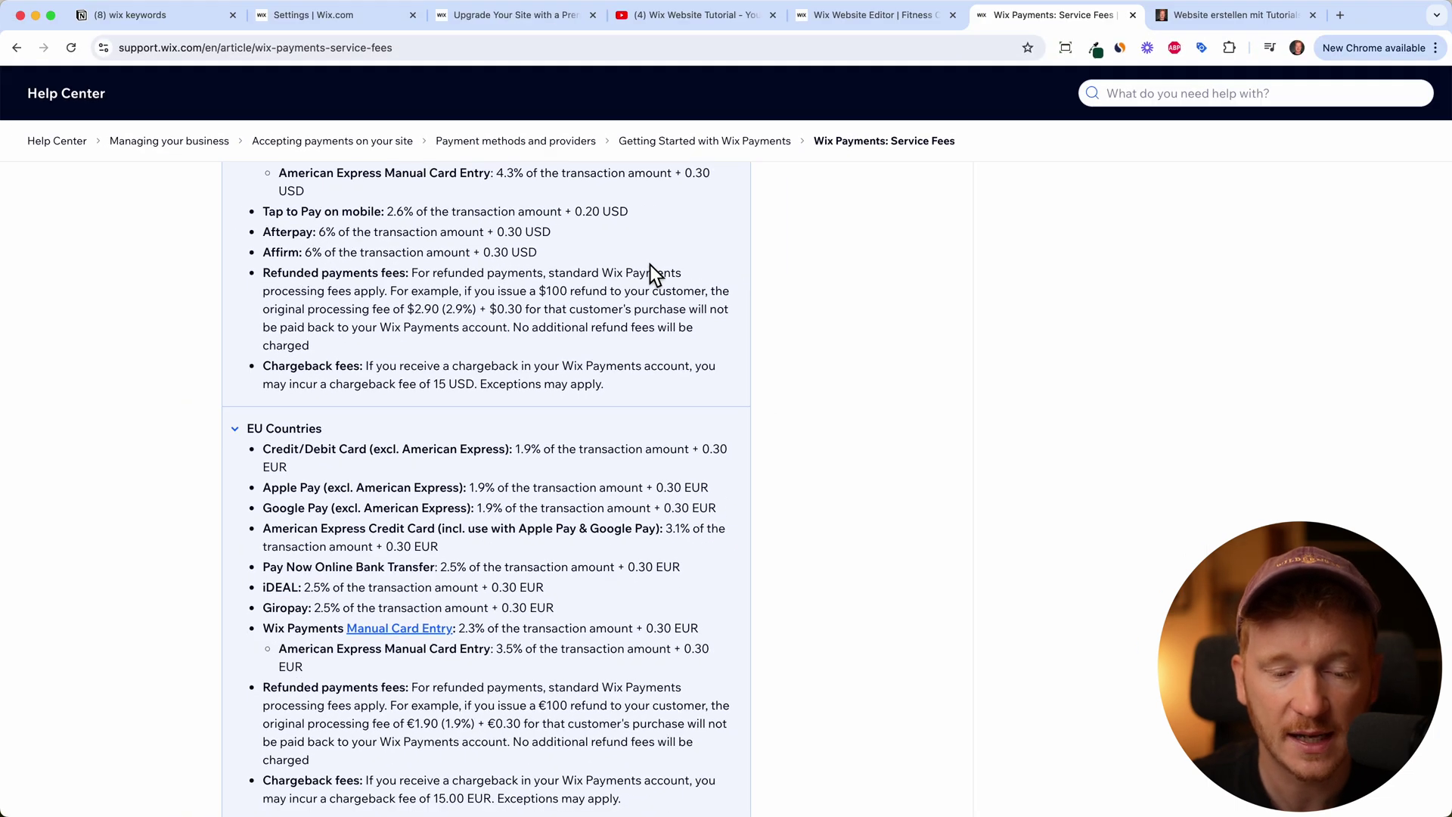
{"action": "left_click", "coordinate": [516, 18]}
{"action": "left_click", "coordinate": [395, 21]}
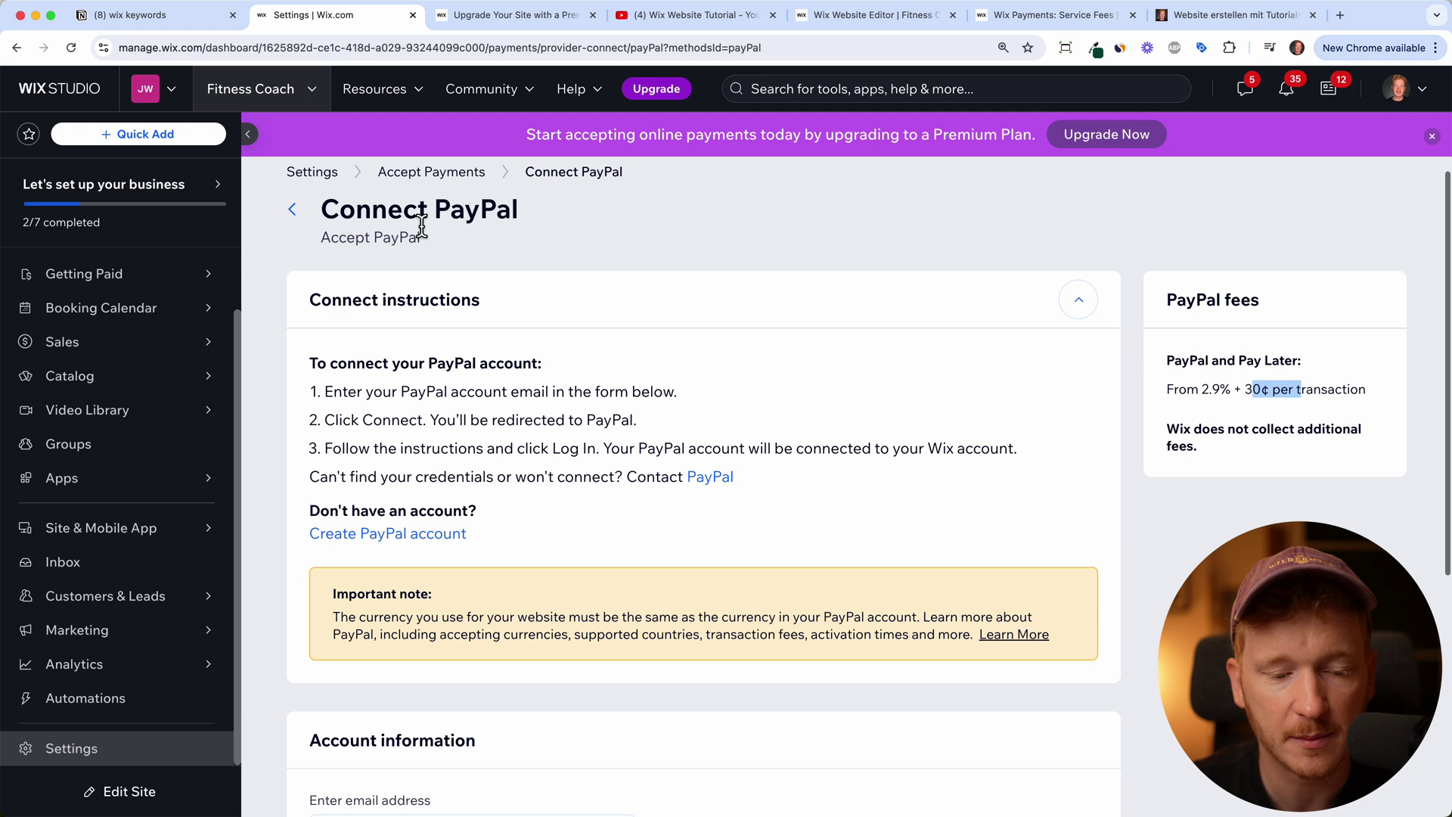
Step: Go back to Accept Payments and review its methods down to PayPal and Manual Payments
{"action": "left_click", "coordinate": [305, 213]}
{"action": "scroll", "coordinate": [556, 523], "scroll_direction": "down", "scroll_amount": 5}
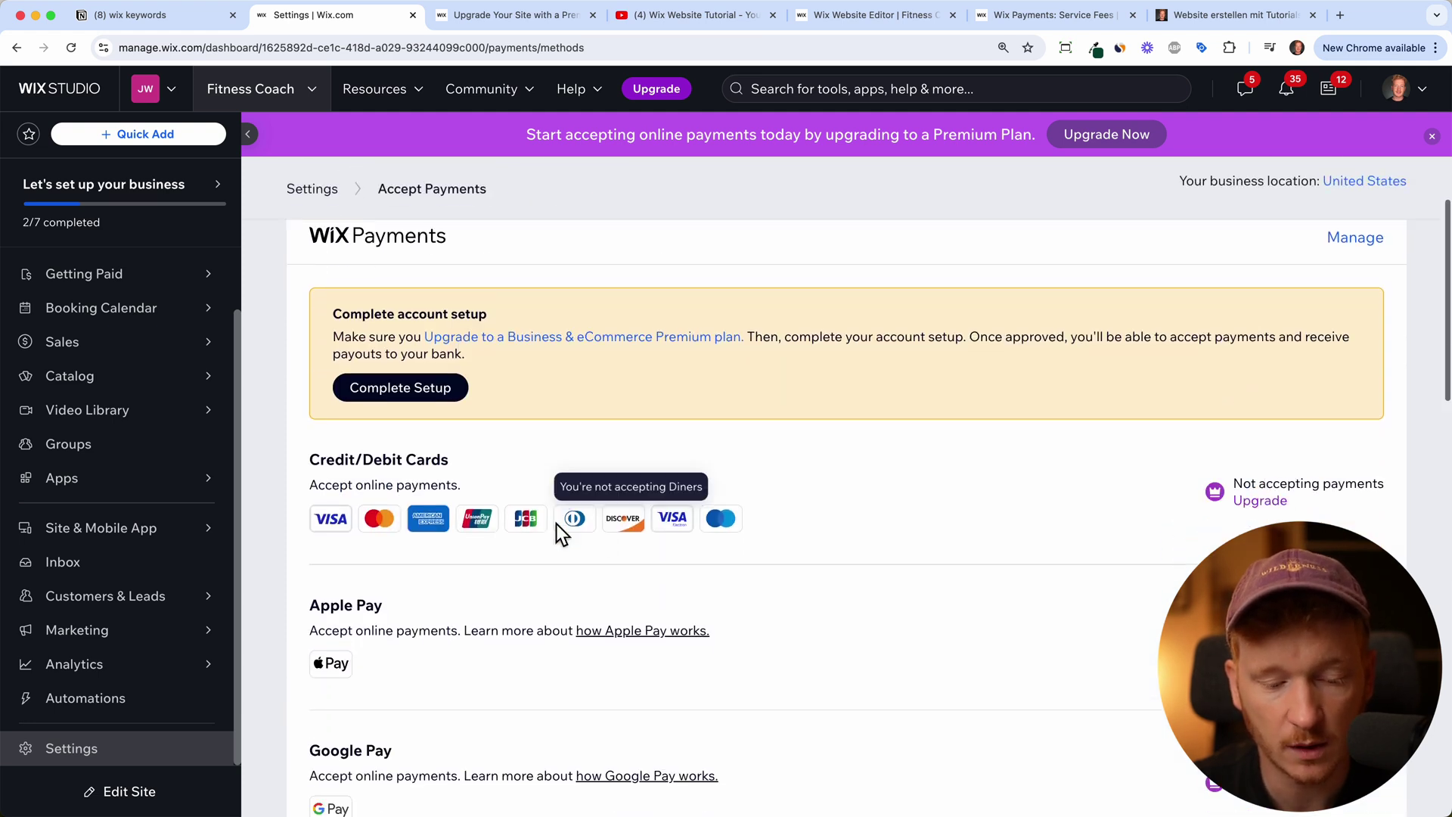
{"action": "scroll", "coordinate": [569, 681], "scroll_direction": "down", "scroll_amount": 10}
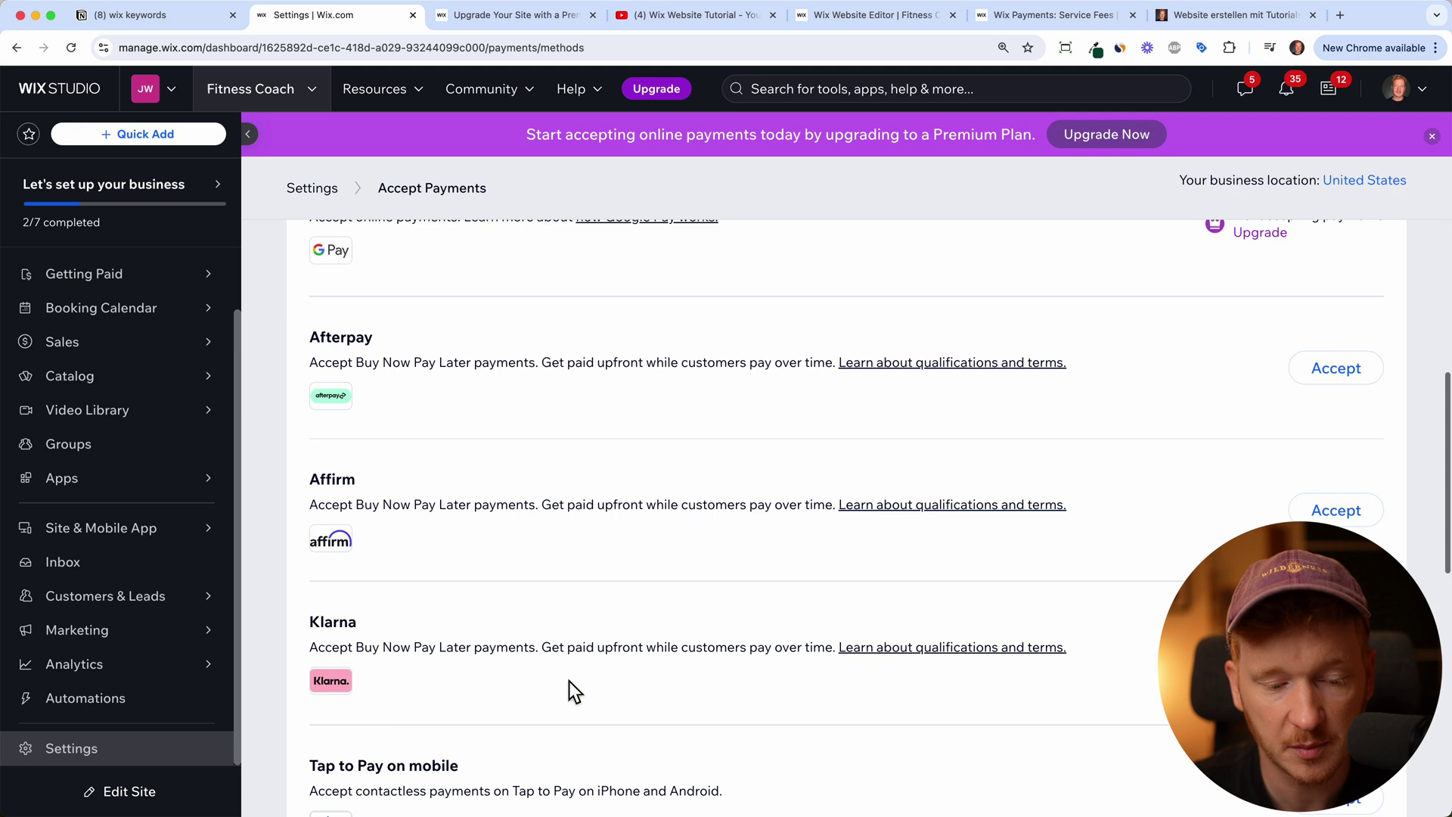
{"action": "scroll", "coordinate": [569, 681], "scroll_direction": "down", "scroll_amount": 5}
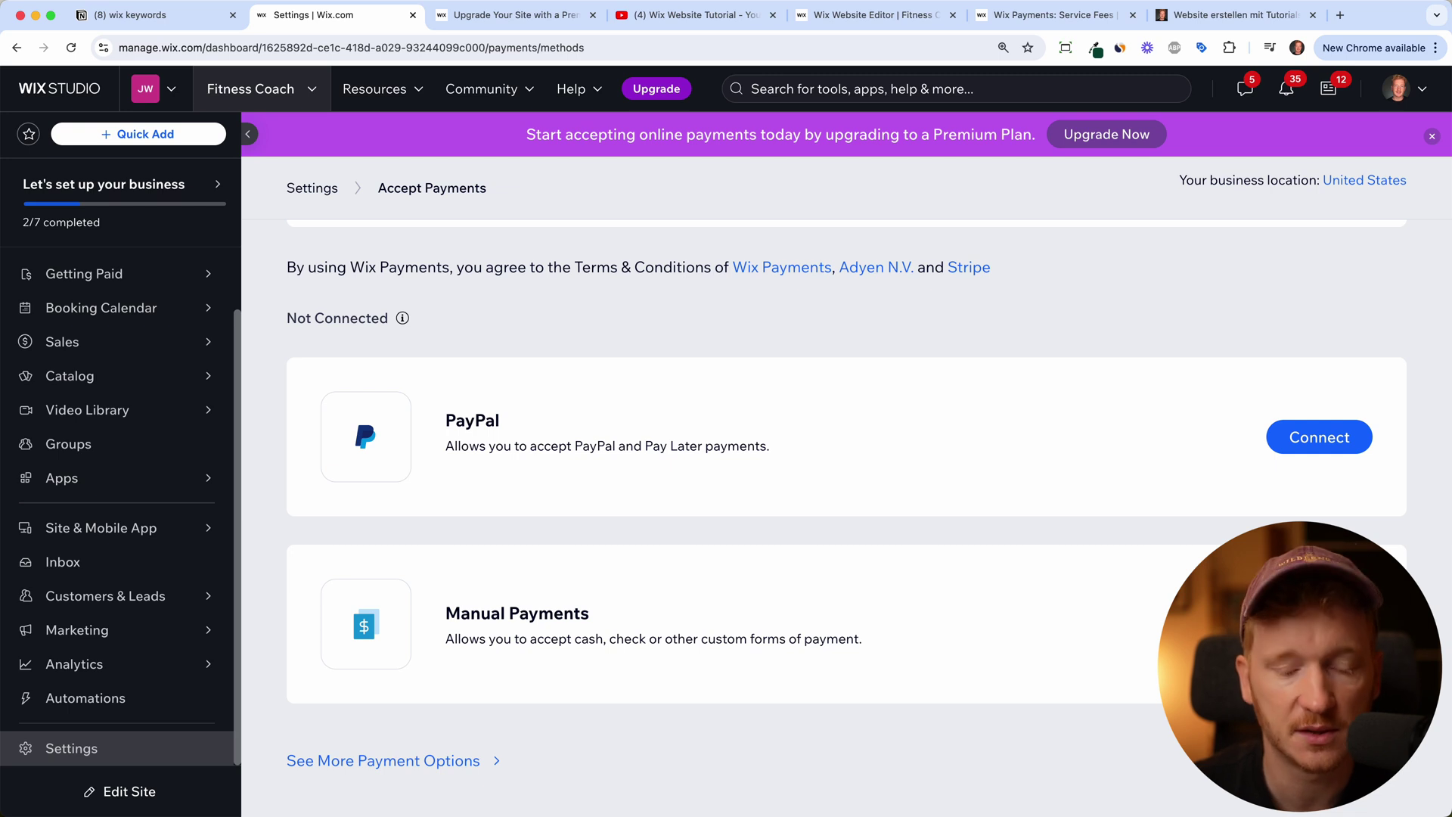
Step: Open More Payment Options and browse providers like Afterpay, Klarna, Bankful, Square POS and Sezzle
{"action": "left_click", "coordinate": [476, 762]}
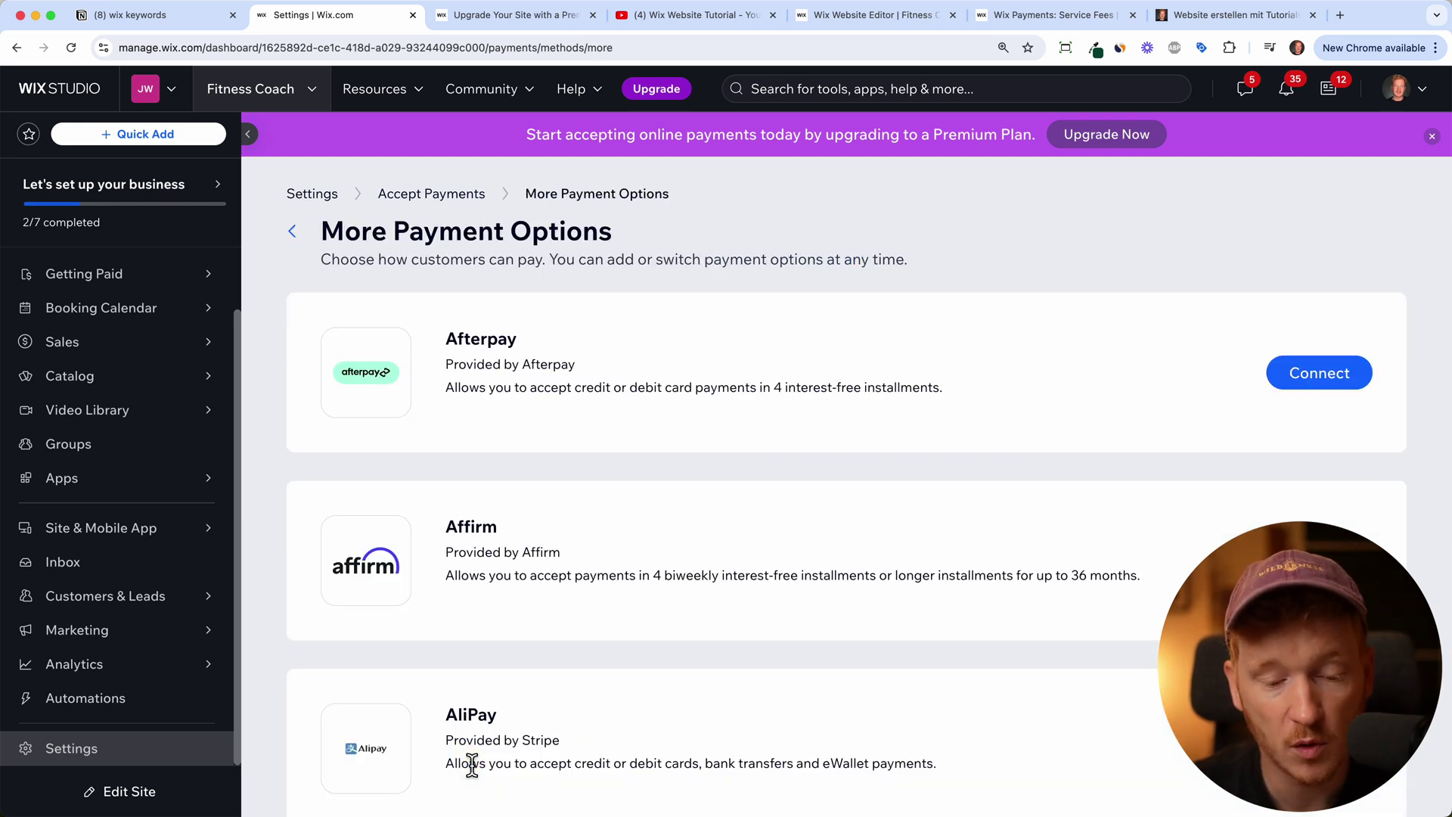
{"action": "scroll", "coordinate": [897, 487], "scroll_direction": "down", "scroll_amount": 2}
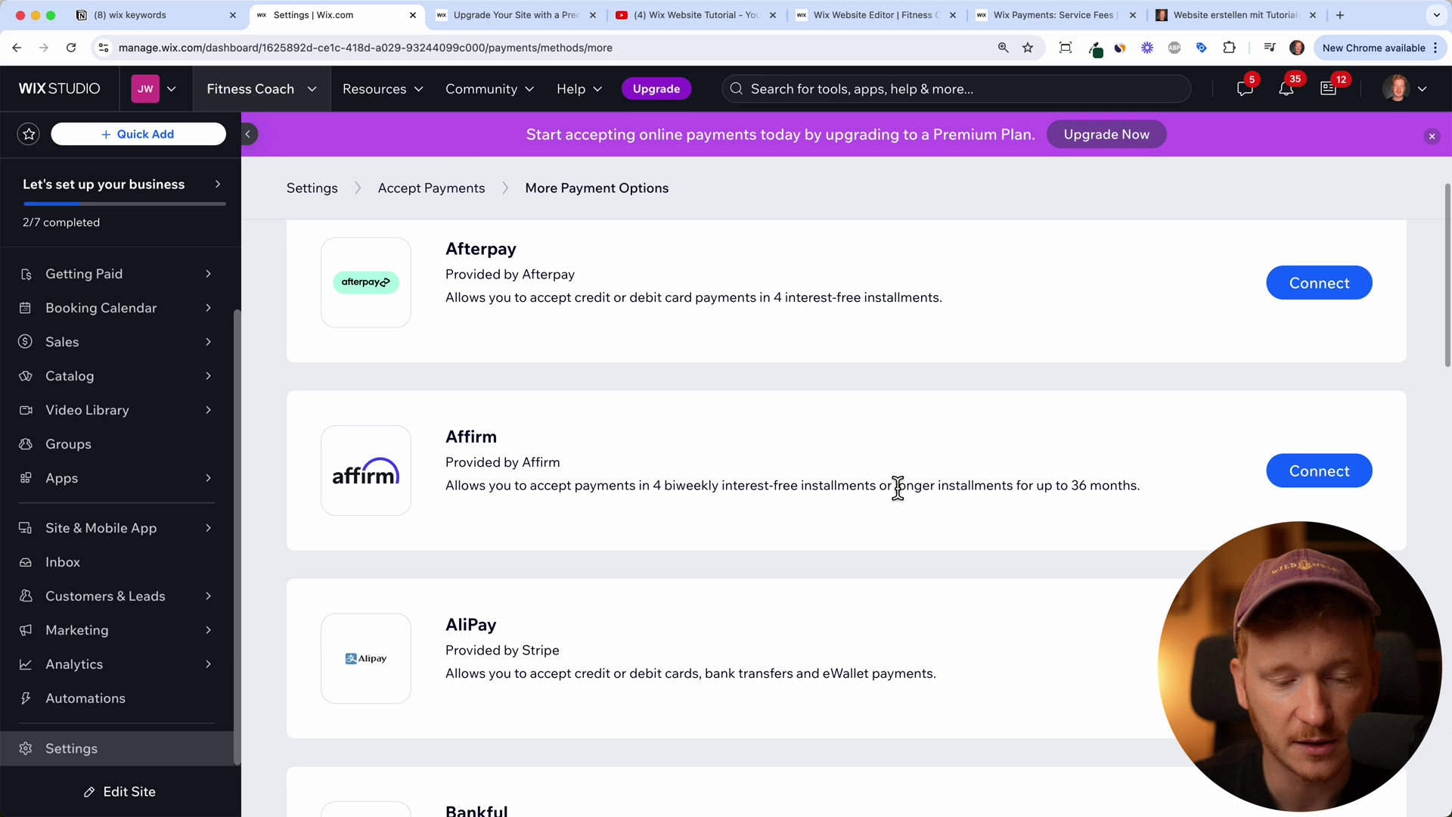
{"action": "scroll", "coordinate": [534, 677], "scroll_direction": "down", "scroll_amount": 3}
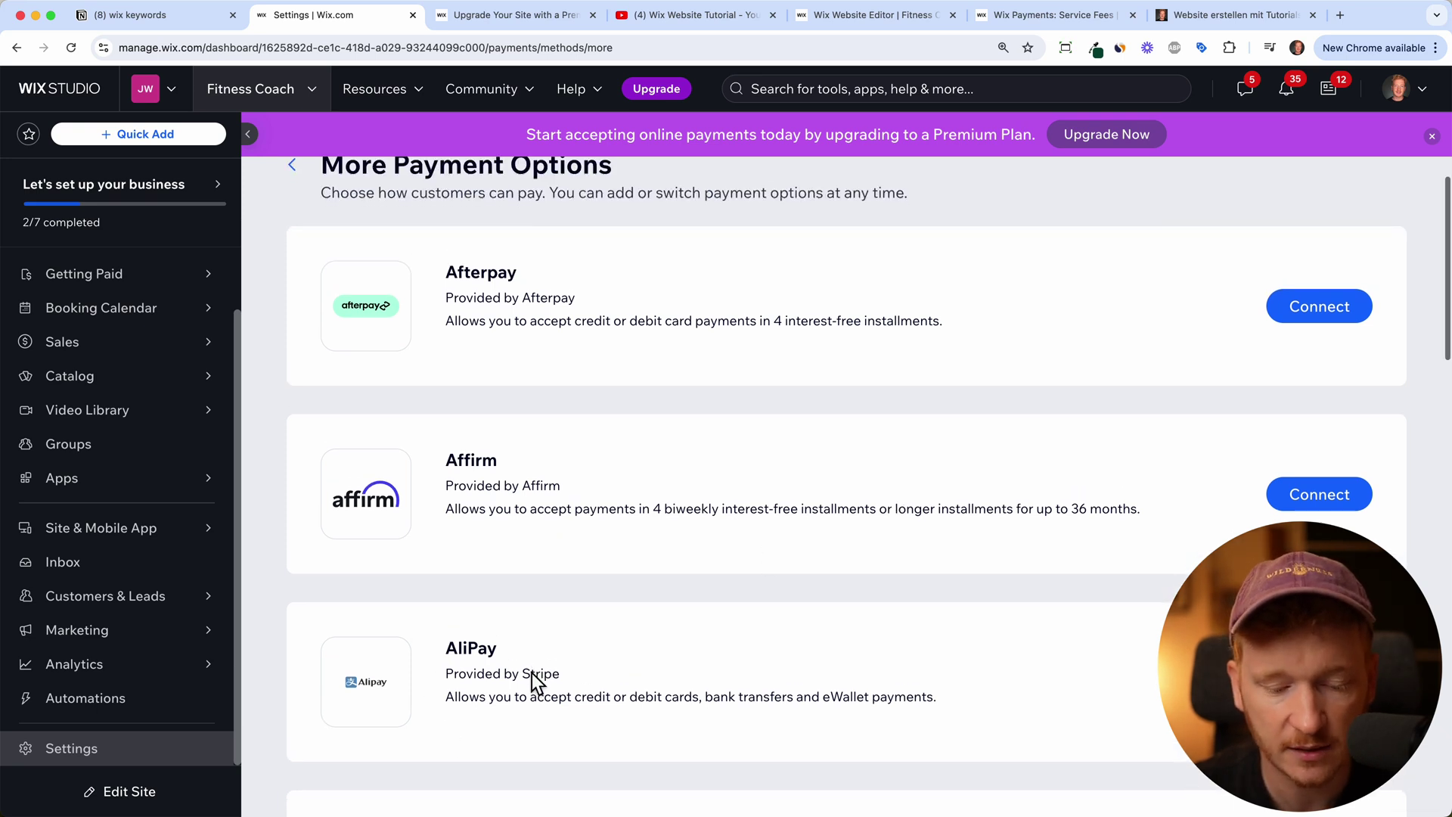
{"action": "scroll", "coordinate": [533, 681], "scroll_direction": "down", "scroll_amount": 5}
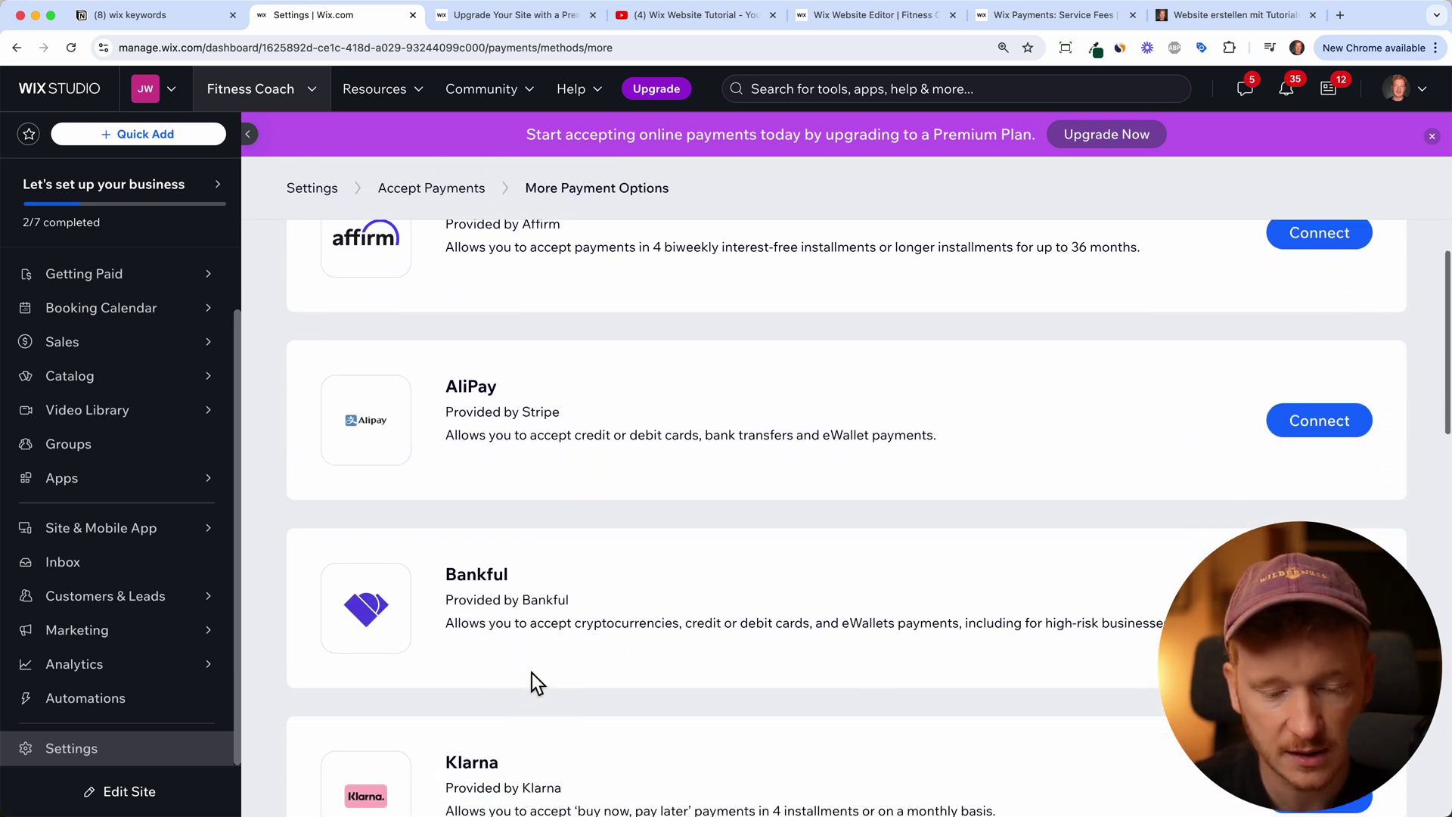
{"action": "scroll", "coordinate": [532, 674], "scroll_direction": "down", "scroll_amount": 1}
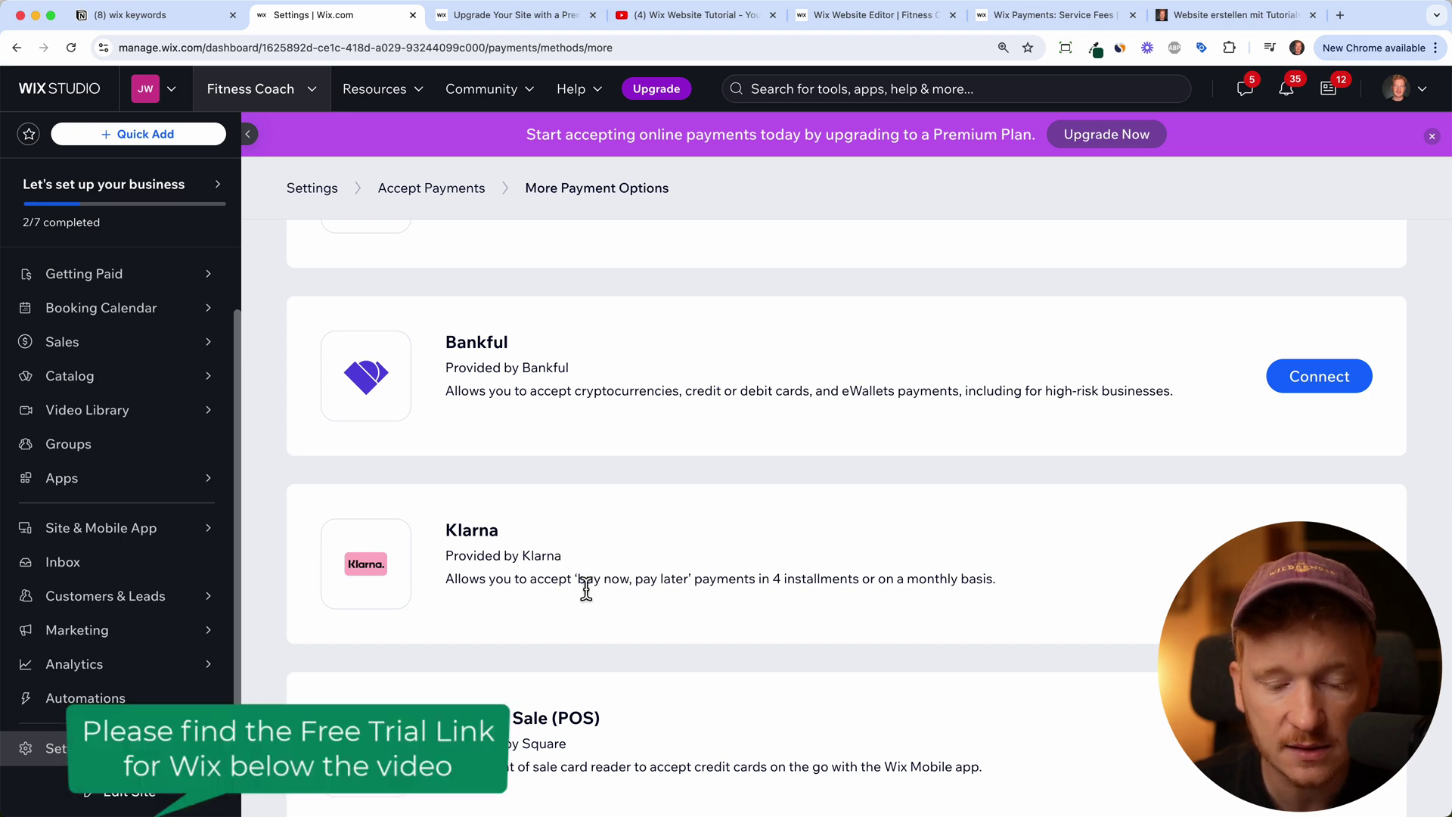
{"action": "scroll", "coordinate": [586, 590], "scroll_direction": "down", "scroll_amount": 4}
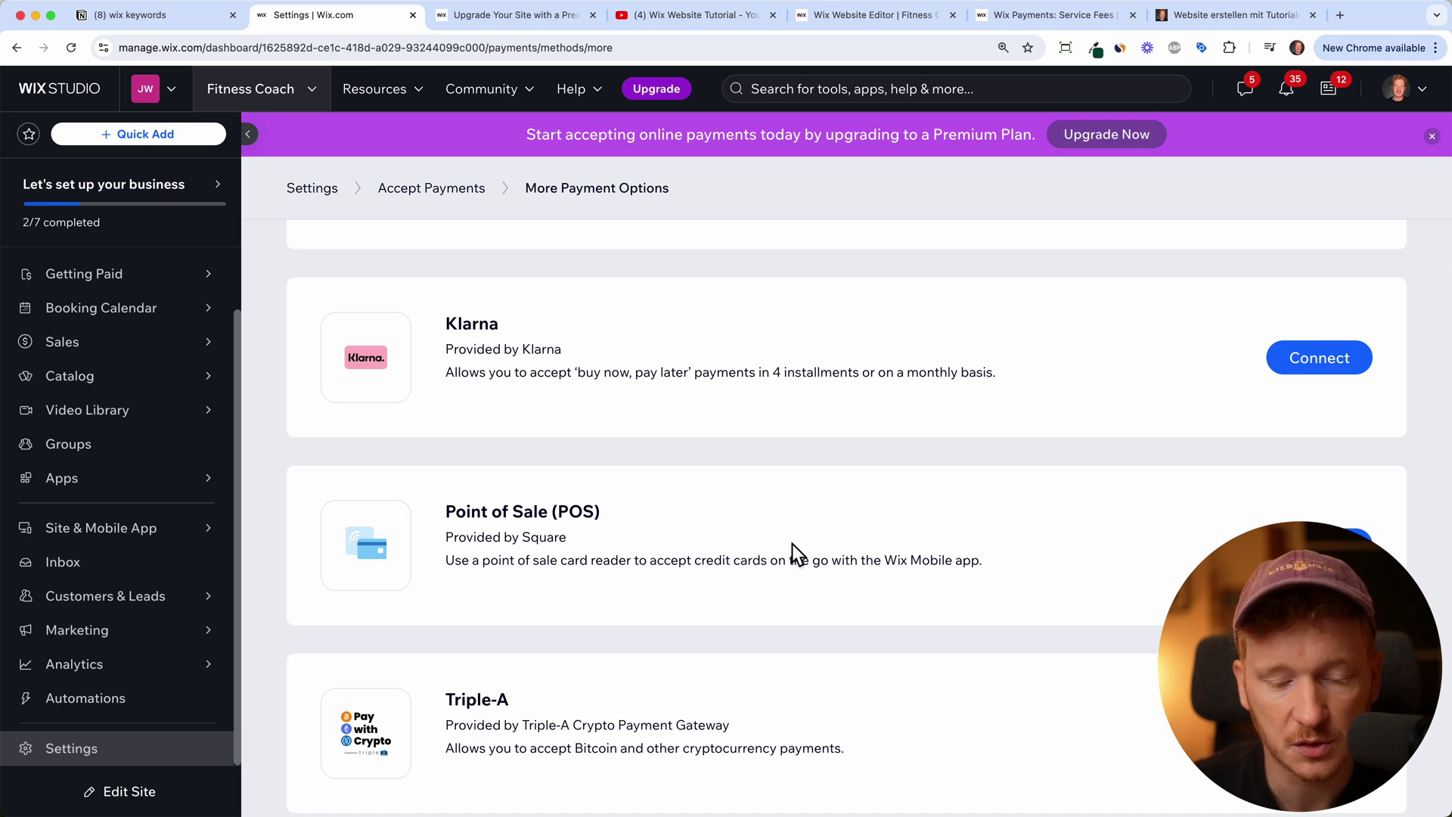
{"action": "scroll", "coordinate": [780, 501], "scroll_direction": "down", "scroll_amount": 4}
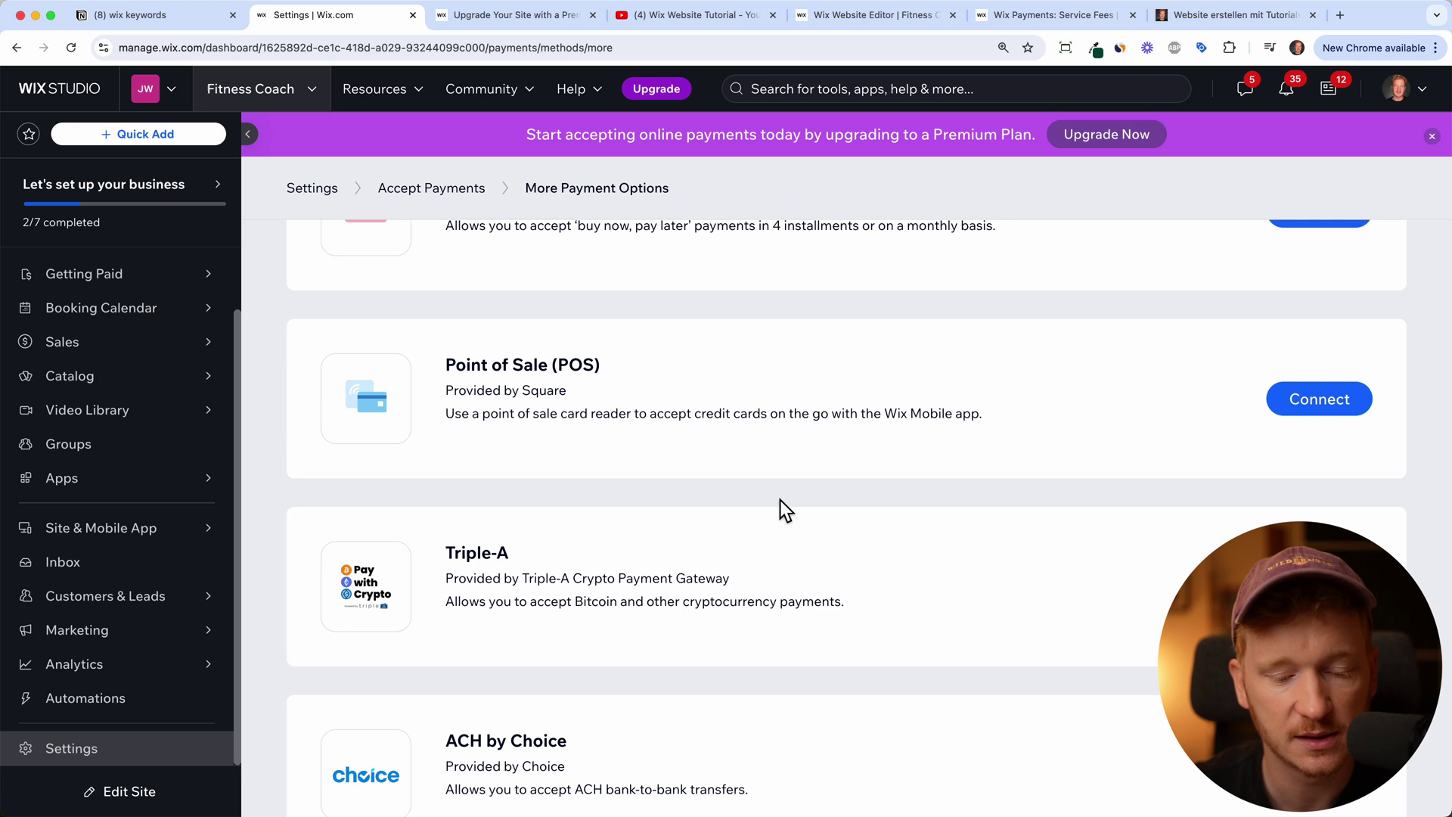
{"action": "scroll", "coordinate": [779, 501], "scroll_direction": "down", "scroll_amount": 15}
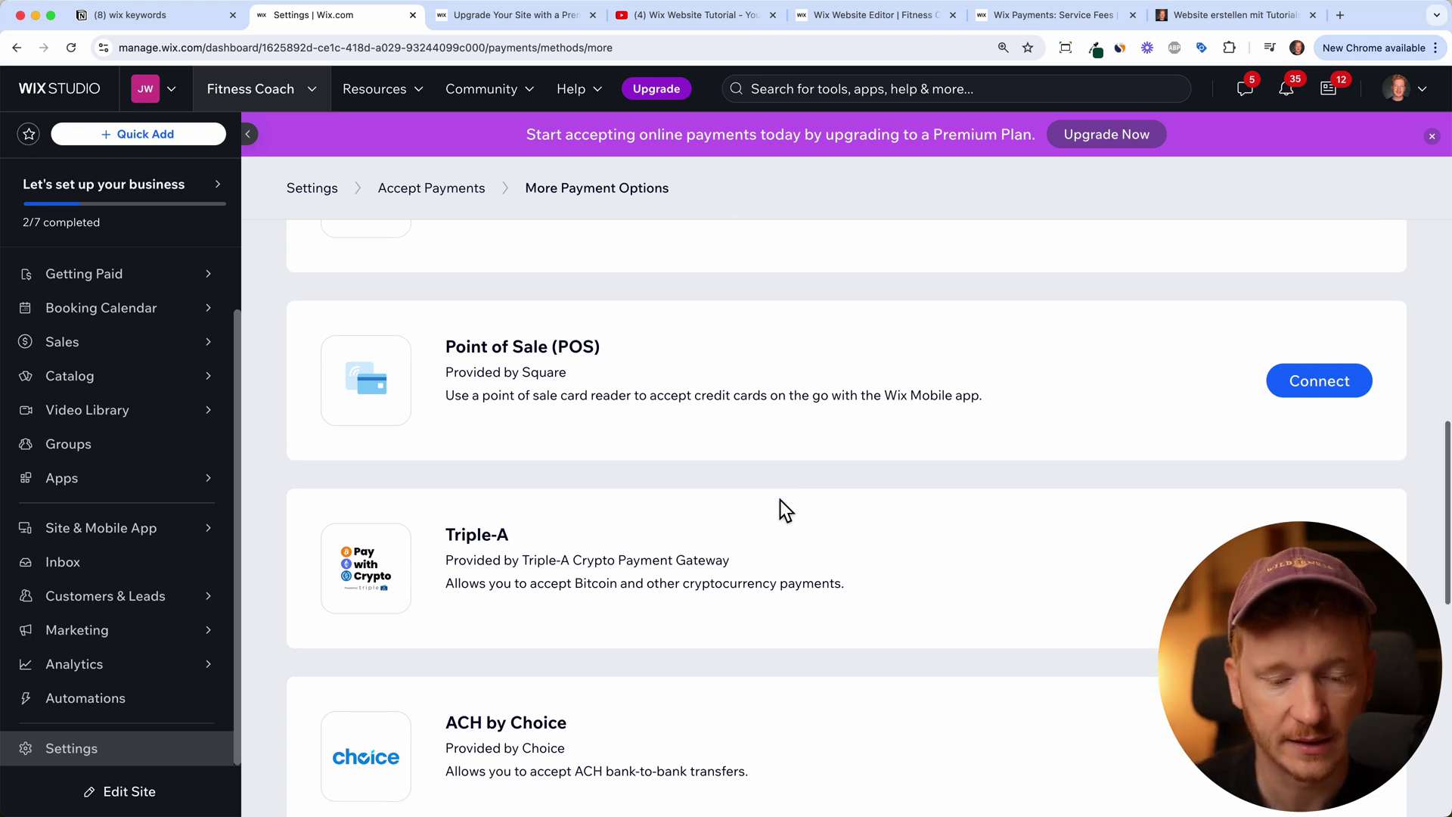
{"action": "scroll", "coordinate": [779, 501], "scroll_direction": "down", "scroll_amount": 2}
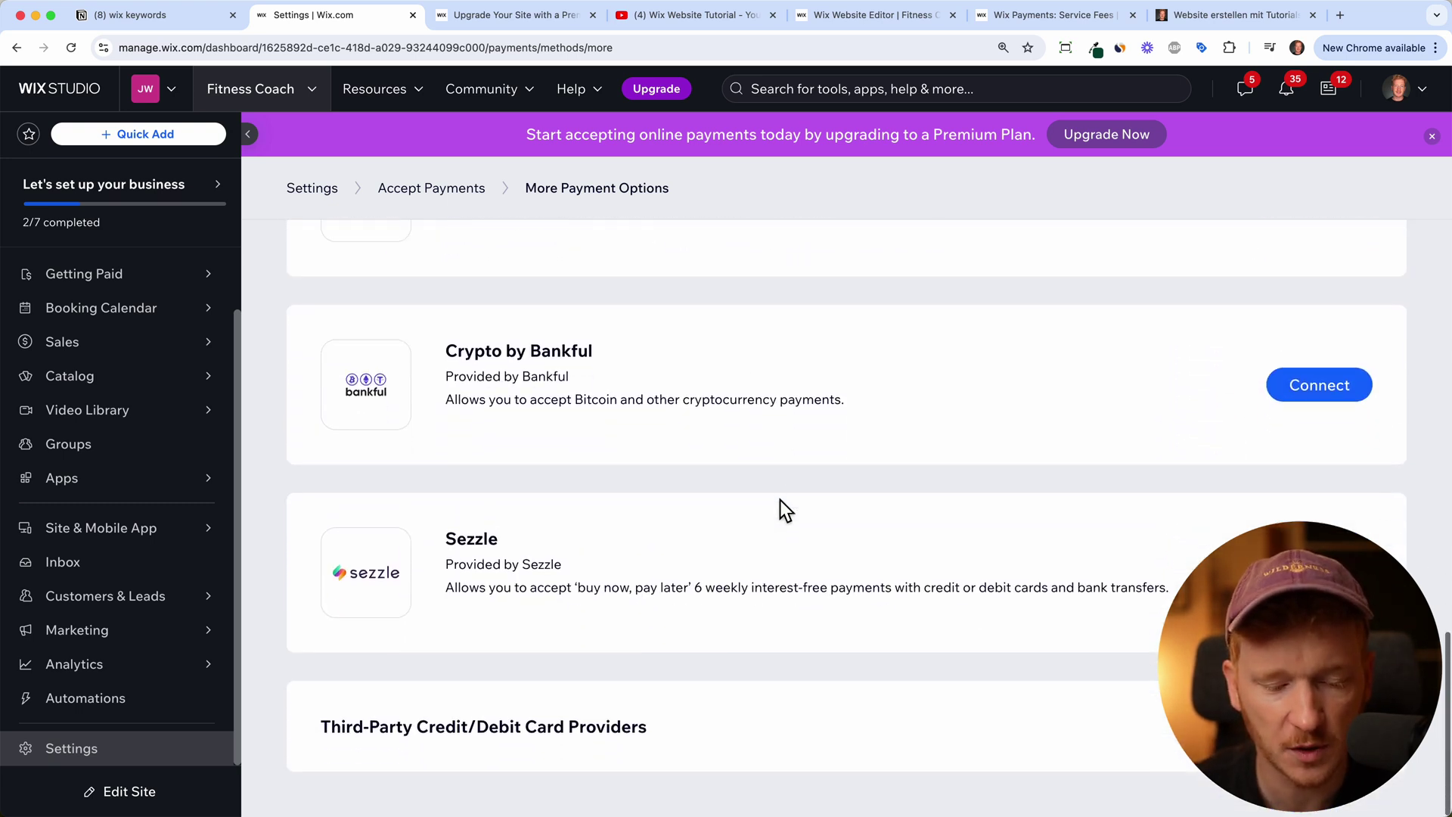
{"action": "scroll", "coordinate": [779, 501], "scroll_direction": "up", "scroll_amount": 1}
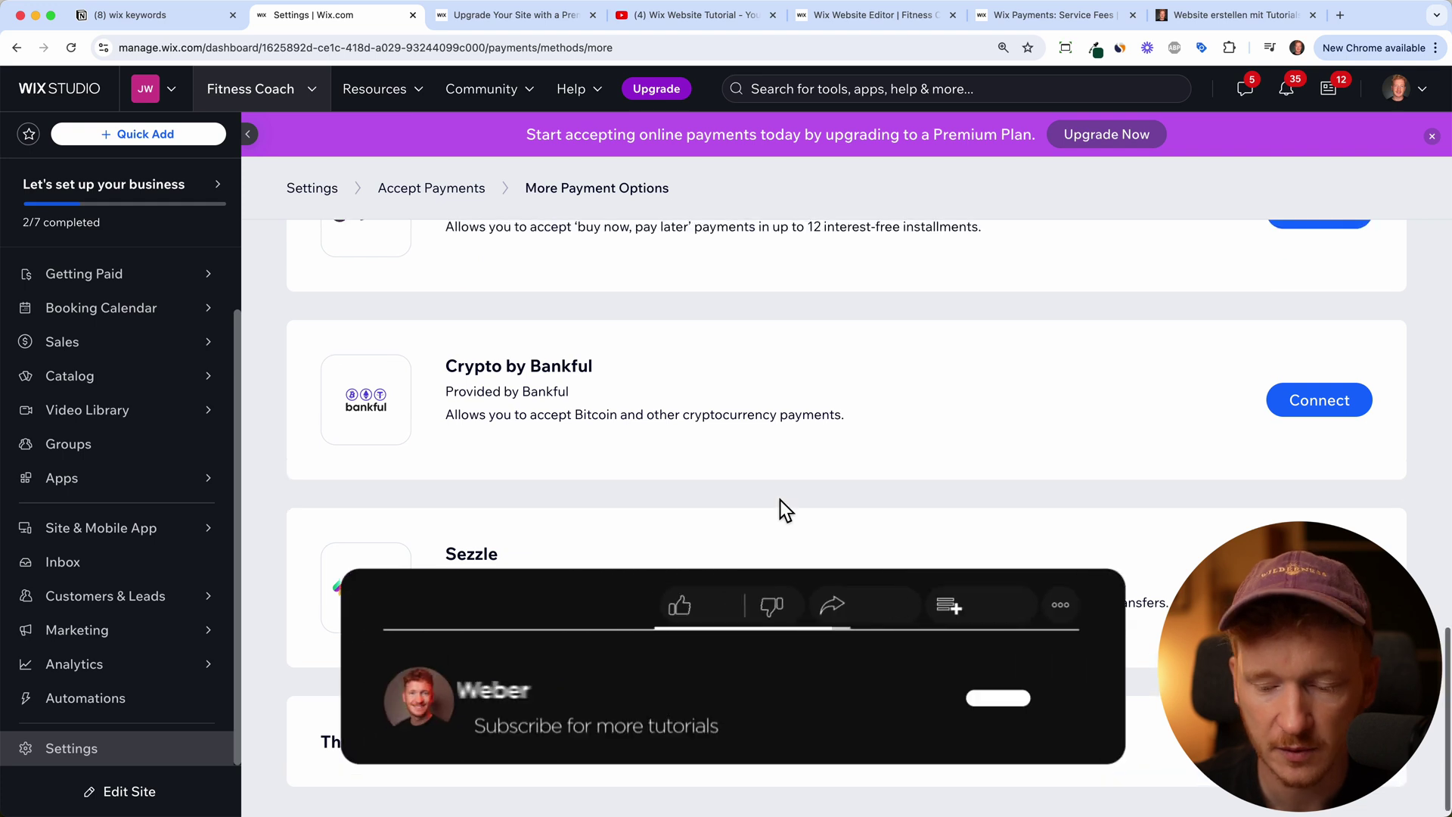
{"action": "scroll", "coordinate": [779, 501], "scroll_direction": "down", "scroll_amount": 1}
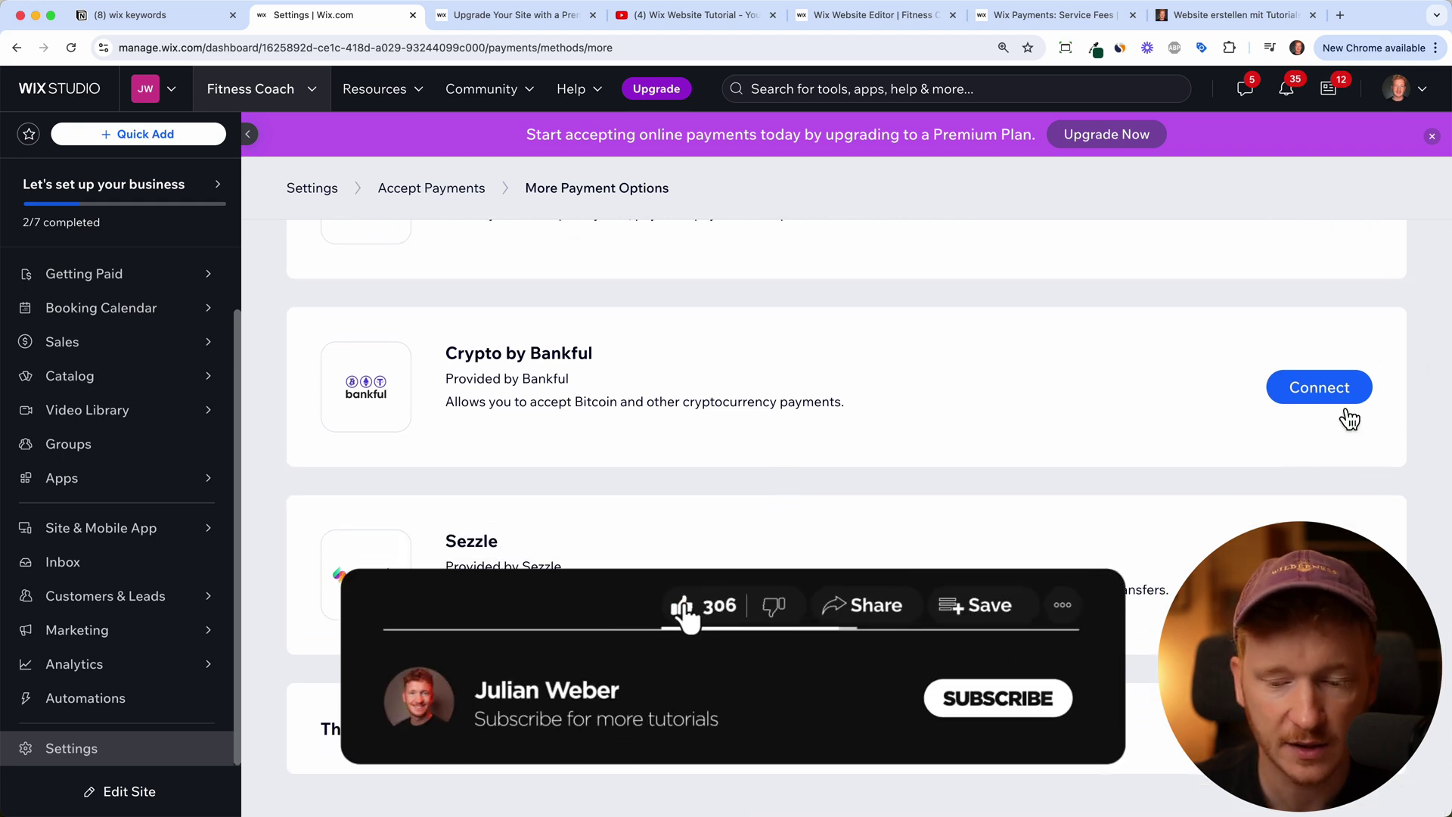
{"action": "scroll", "coordinate": [1075, 406], "scroll_direction": "up", "scroll_amount": 15}
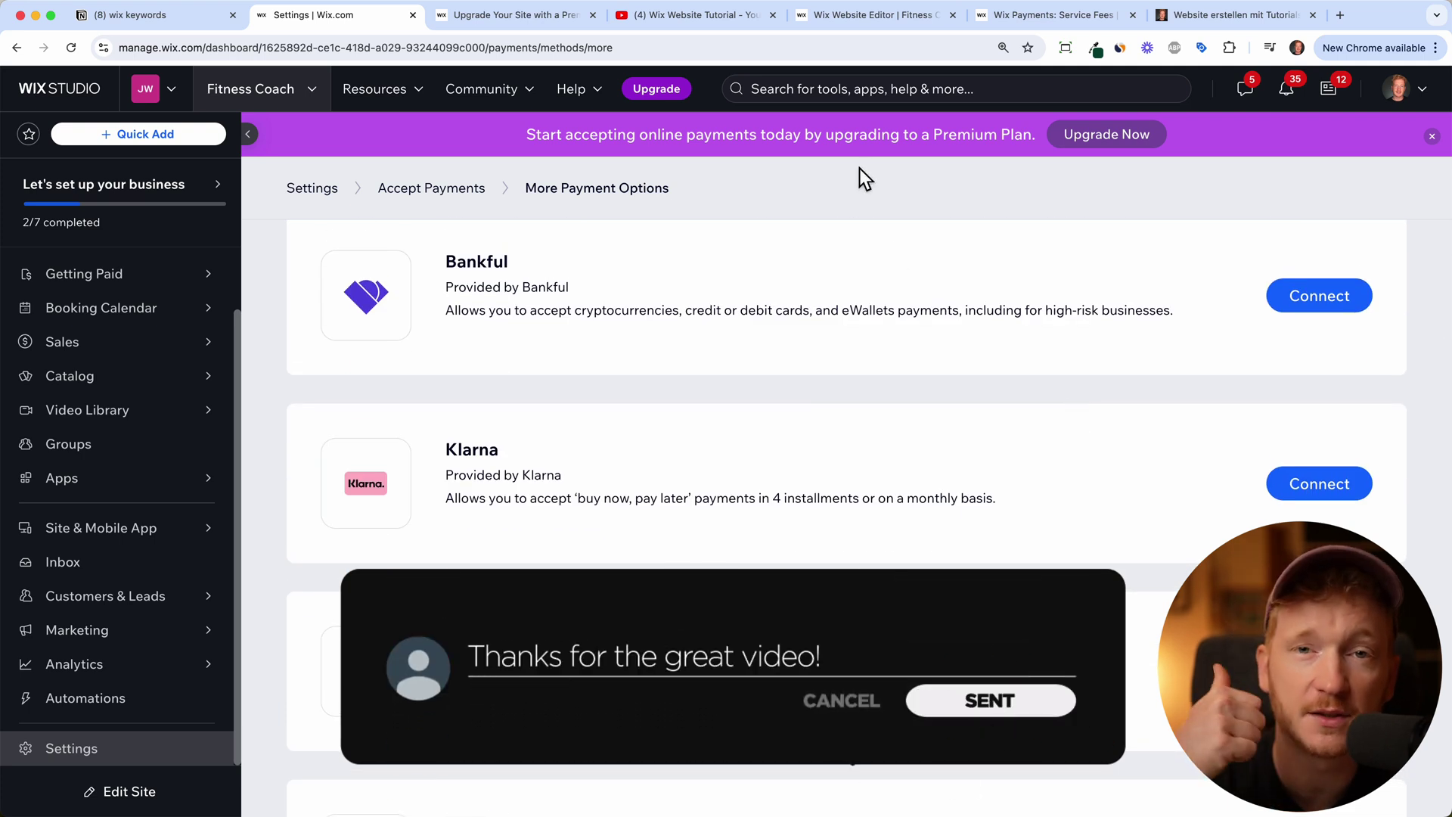
{"action": "left_click", "coordinate": [685, 15]}
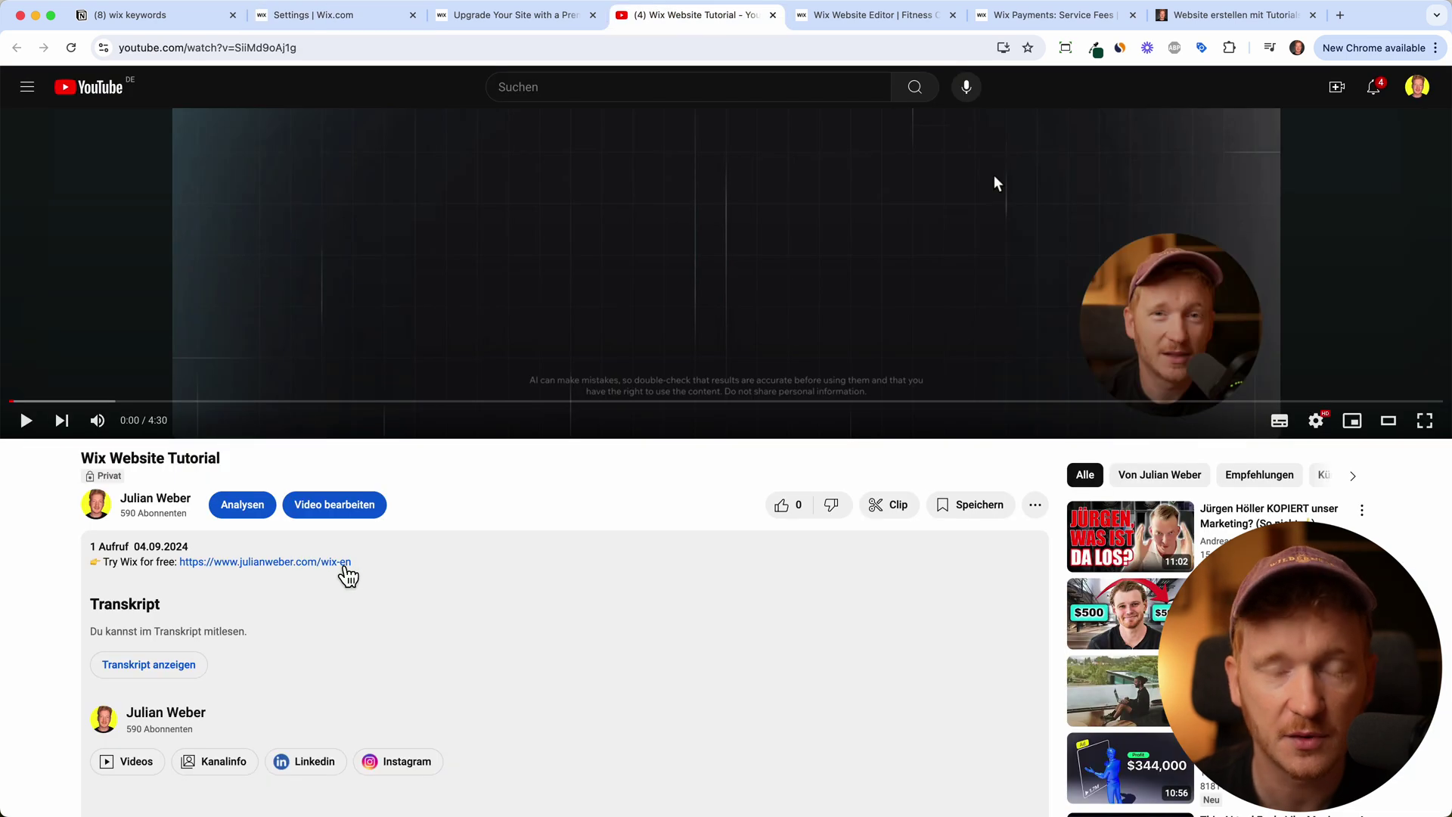